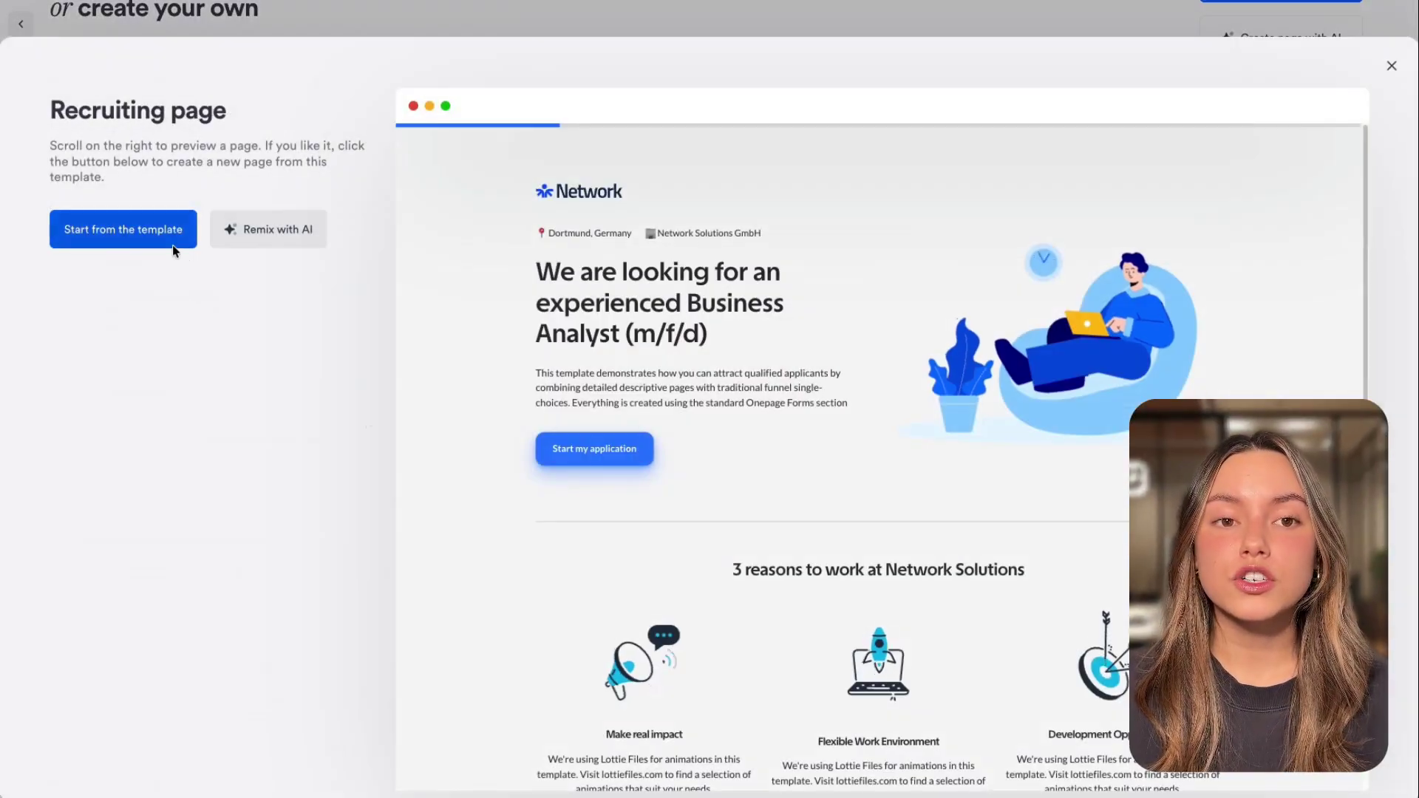
- Create a new page from the Recruiting page template and name it funnelpage1
left_click(172, 244)
type("funnelpage1")
key("Return")
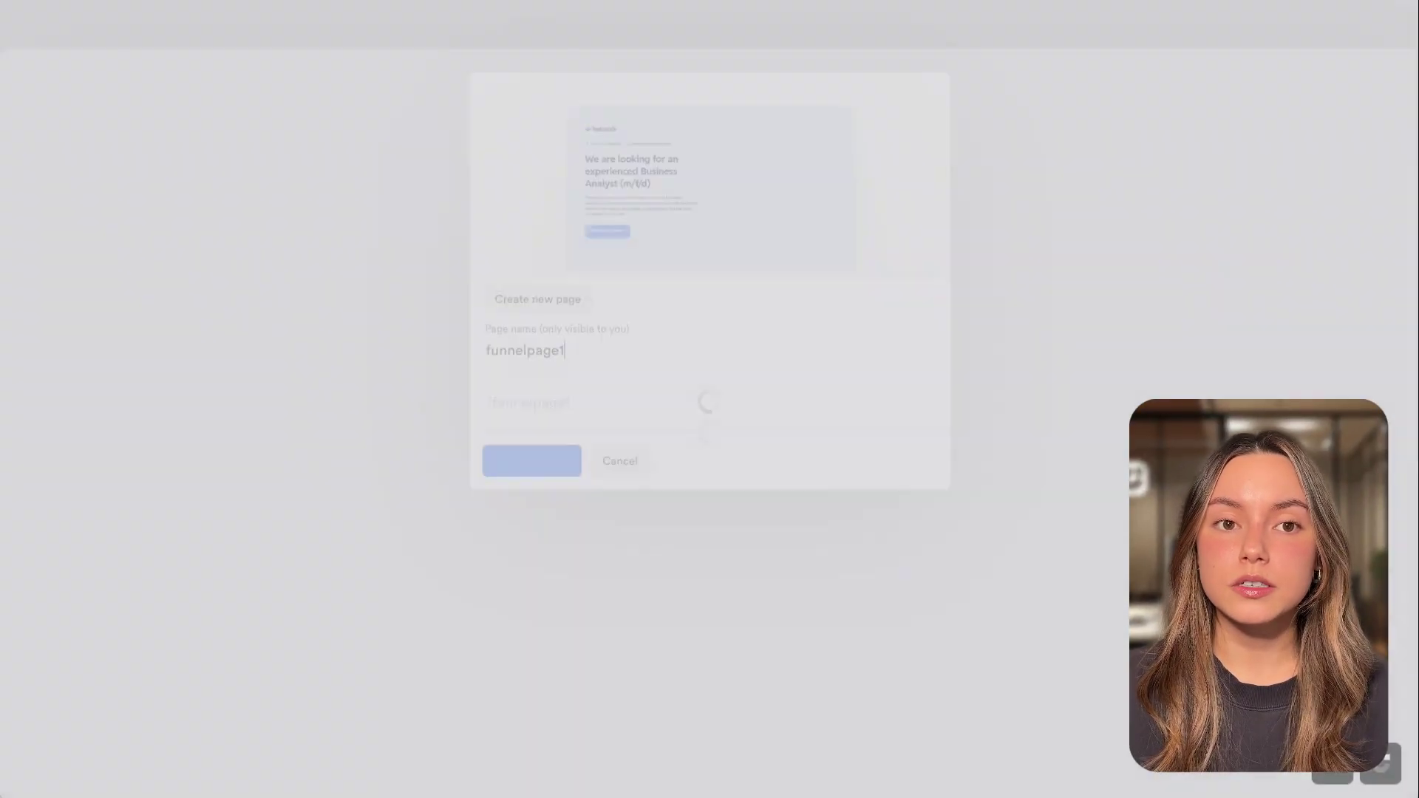
- Open the Zenvix Strategy course page and choose a link target for its "Join the course" button
left_click(21, 22)
left_click(391, 224)
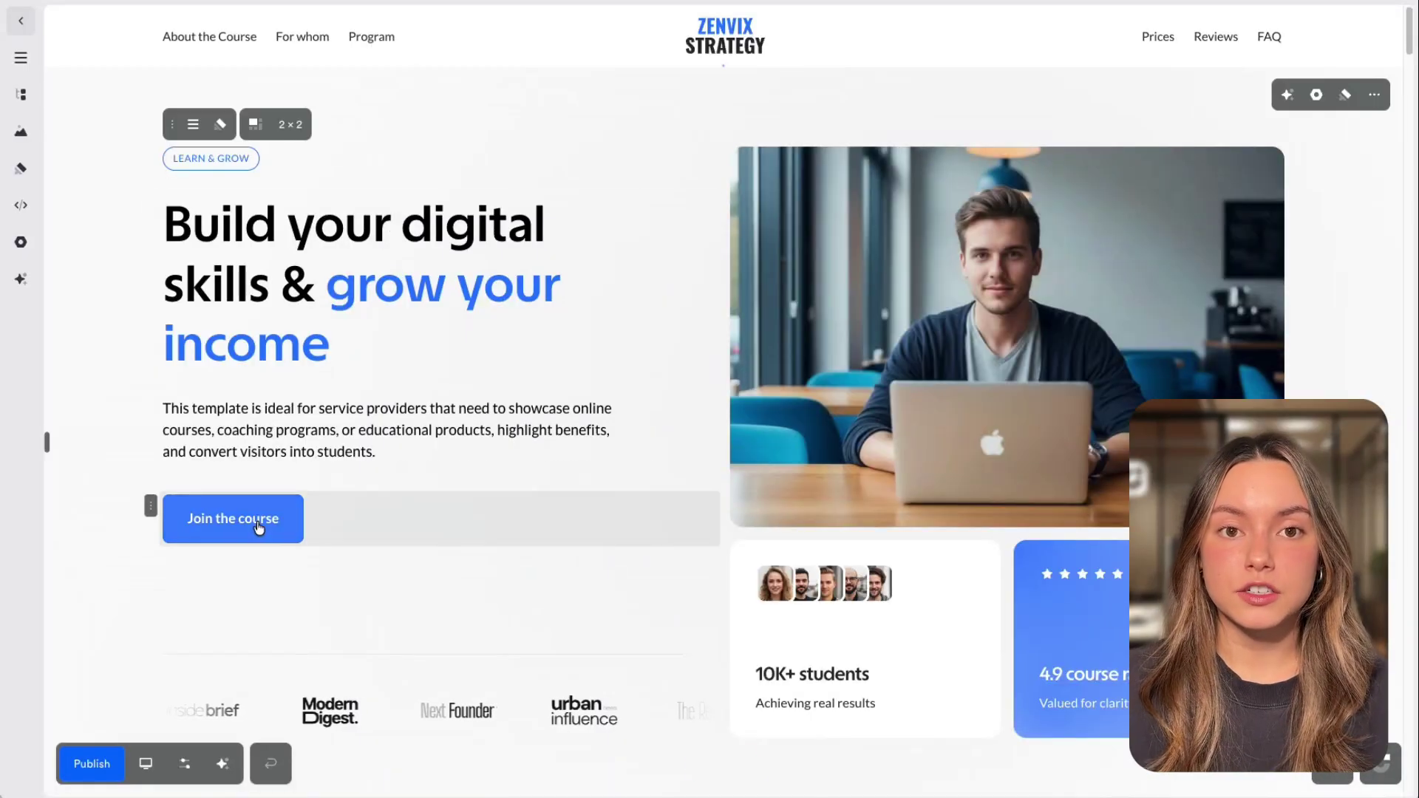
left_click(277, 528)
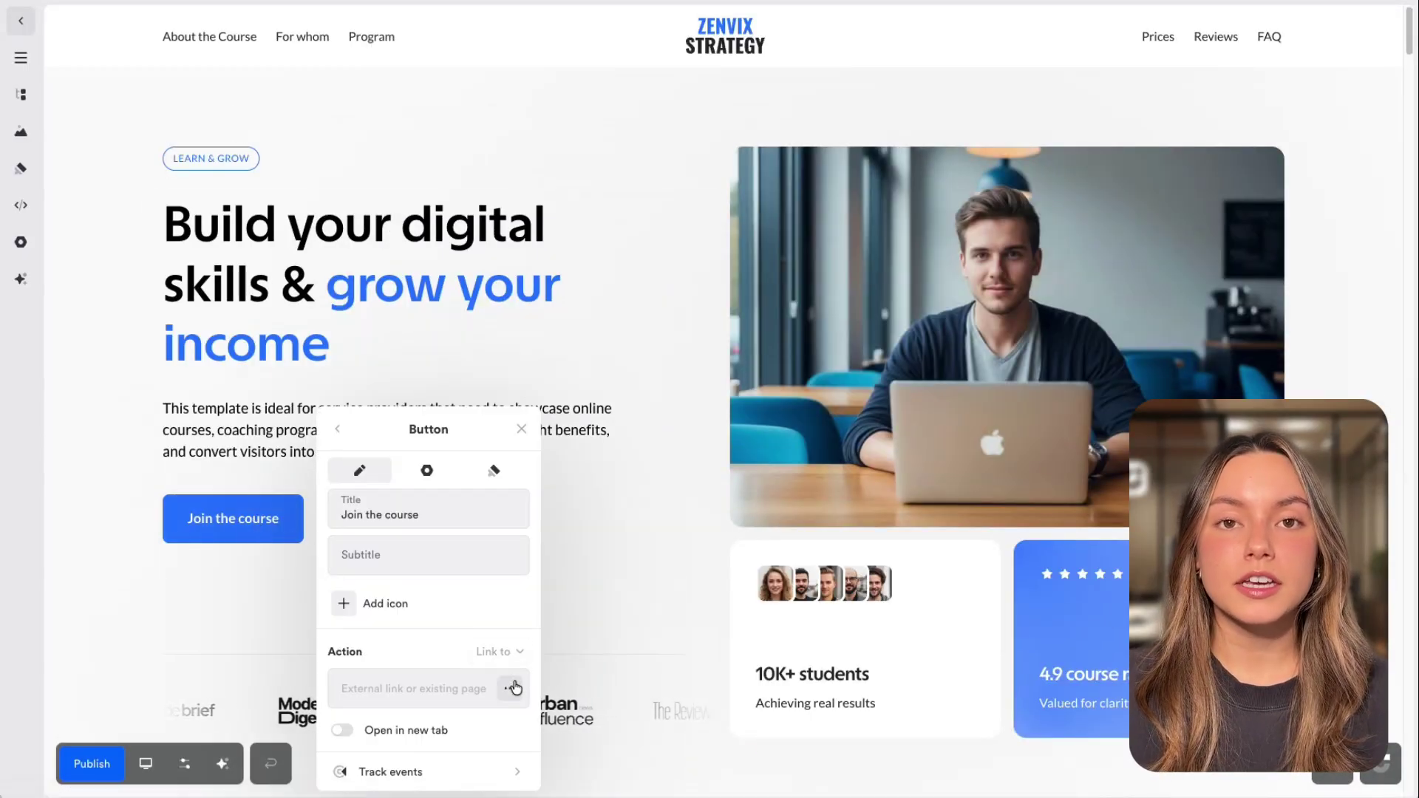
left_click(515, 687)
left_click(447, 760)
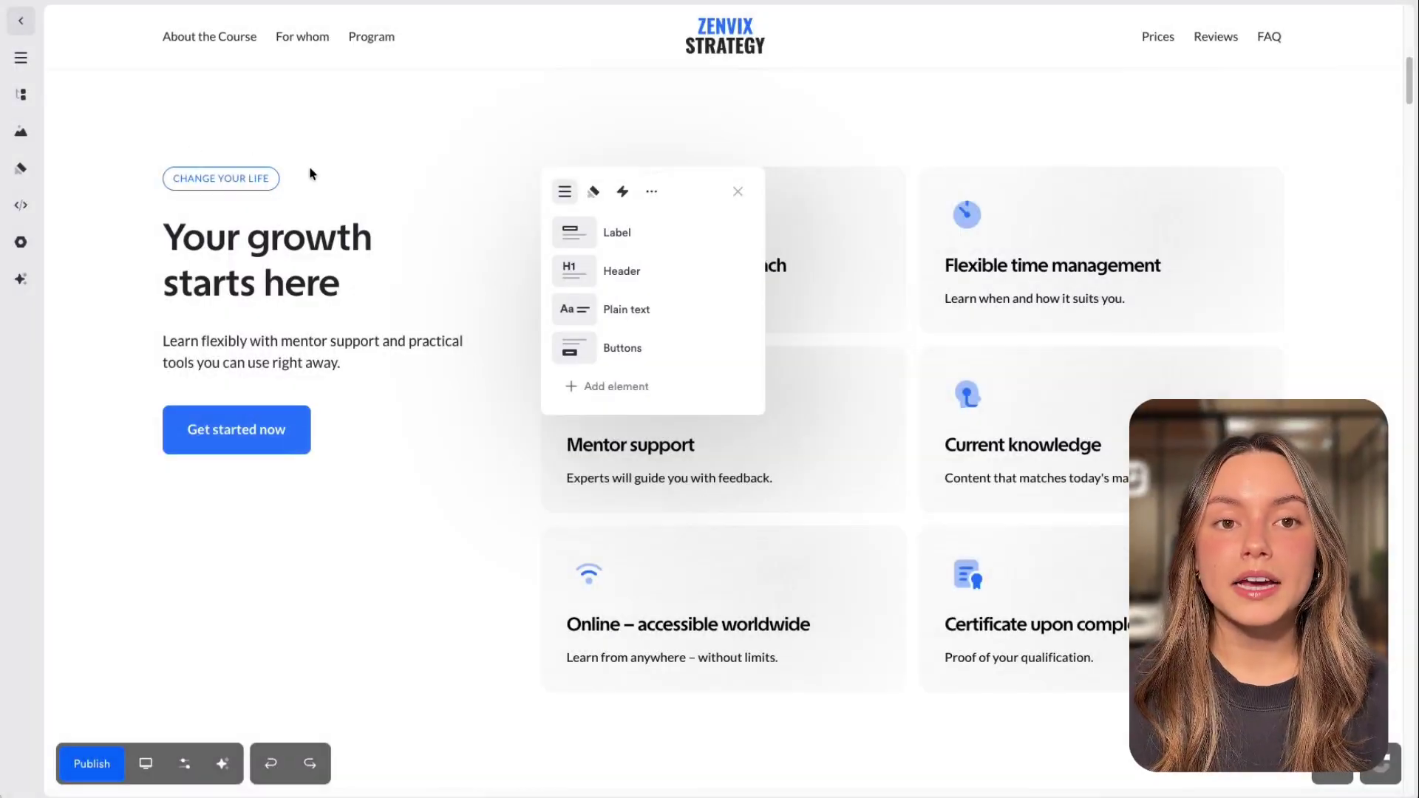
- Add a Name contact field to the "Your growth starts here" text block
left_click(614, 387)
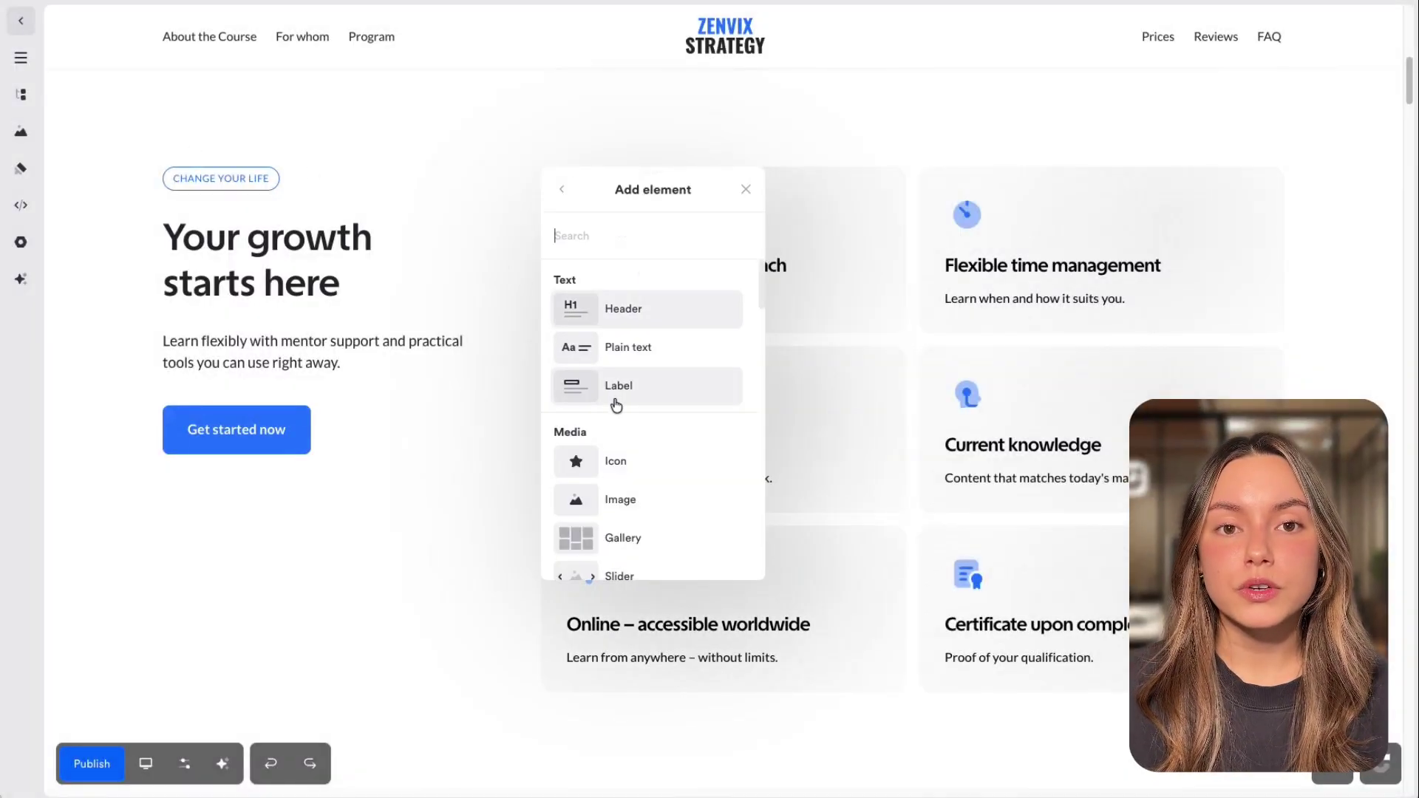
type("conta")
left_click(649, 462)
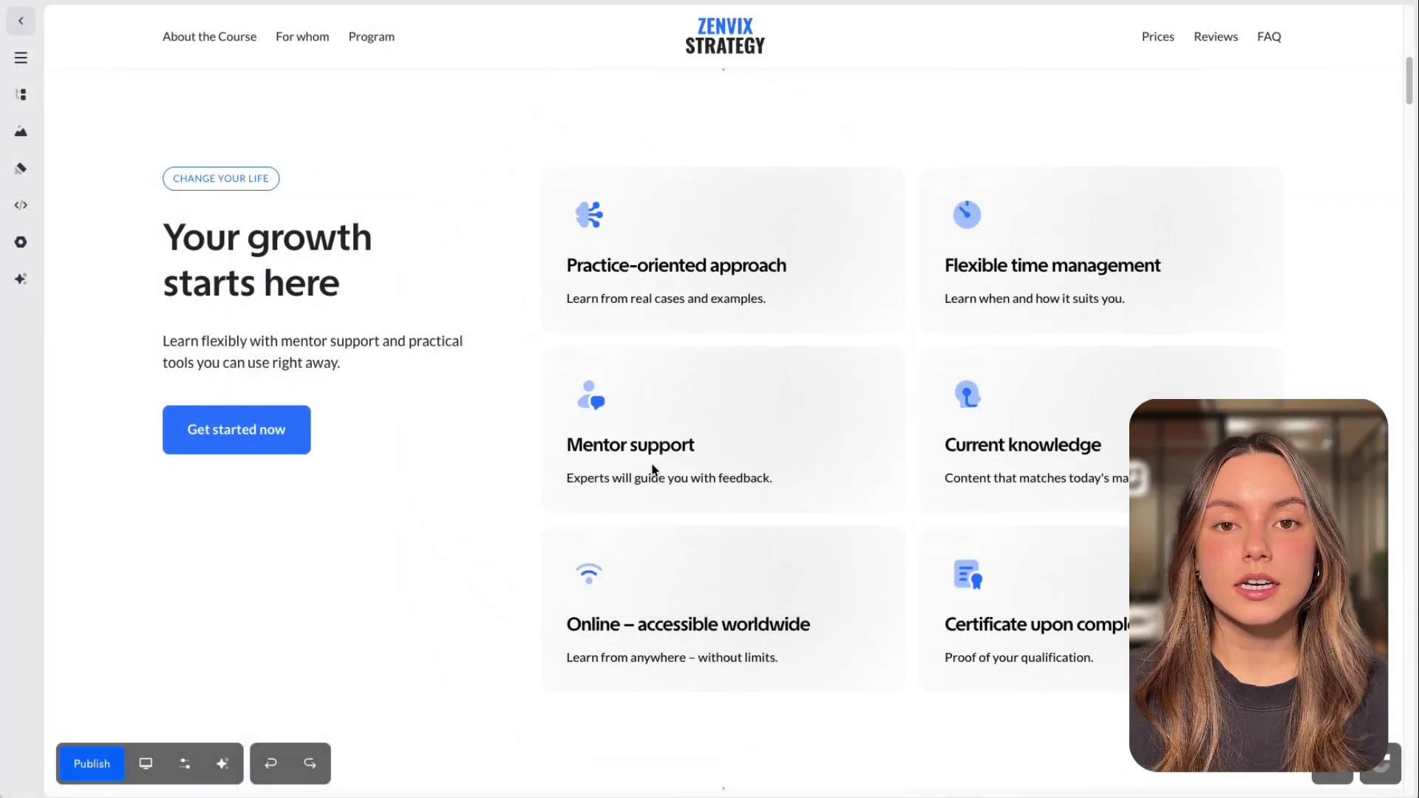
left_click(195, 166)
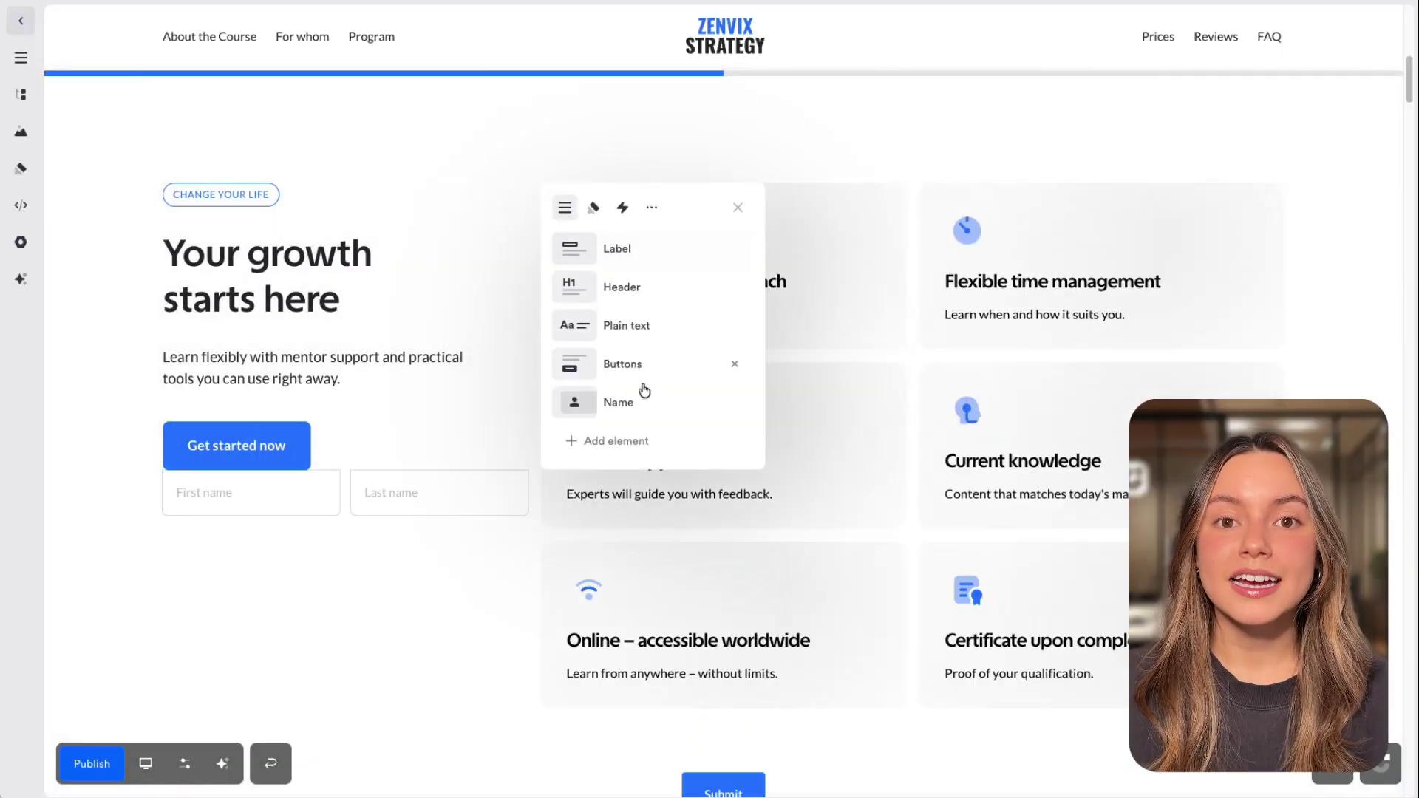
- Add an Email field to the same block and move the "Get started now" button below the form fields
left_click(628, 439)
type("ema")
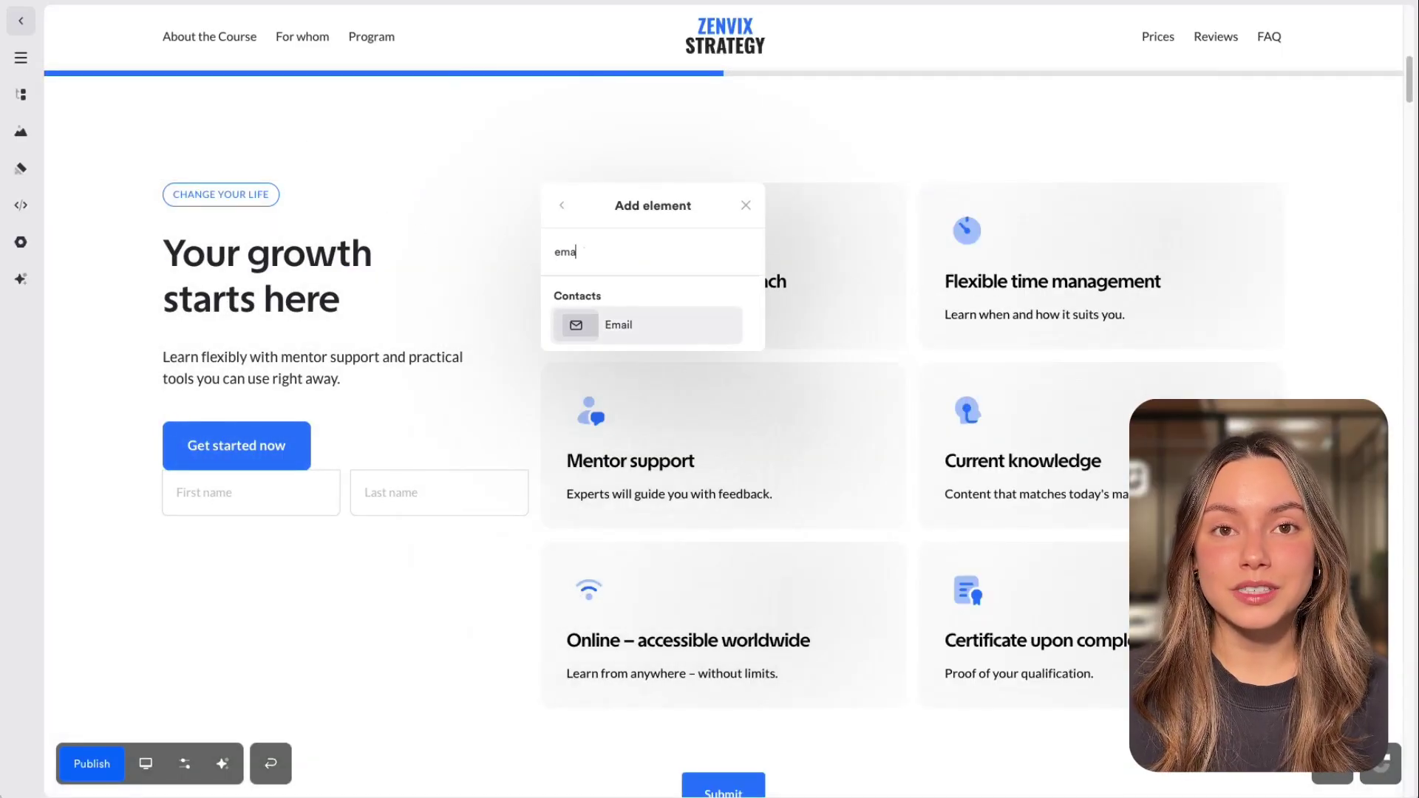
left_click(654, 339)
left_click(380, 507)
left_click_drag(151, 439, 155, 591)
- Set the "Get started now" button's action to Form actions with Next step / Submit
left_click(234, 606)
left_click(520, 652)
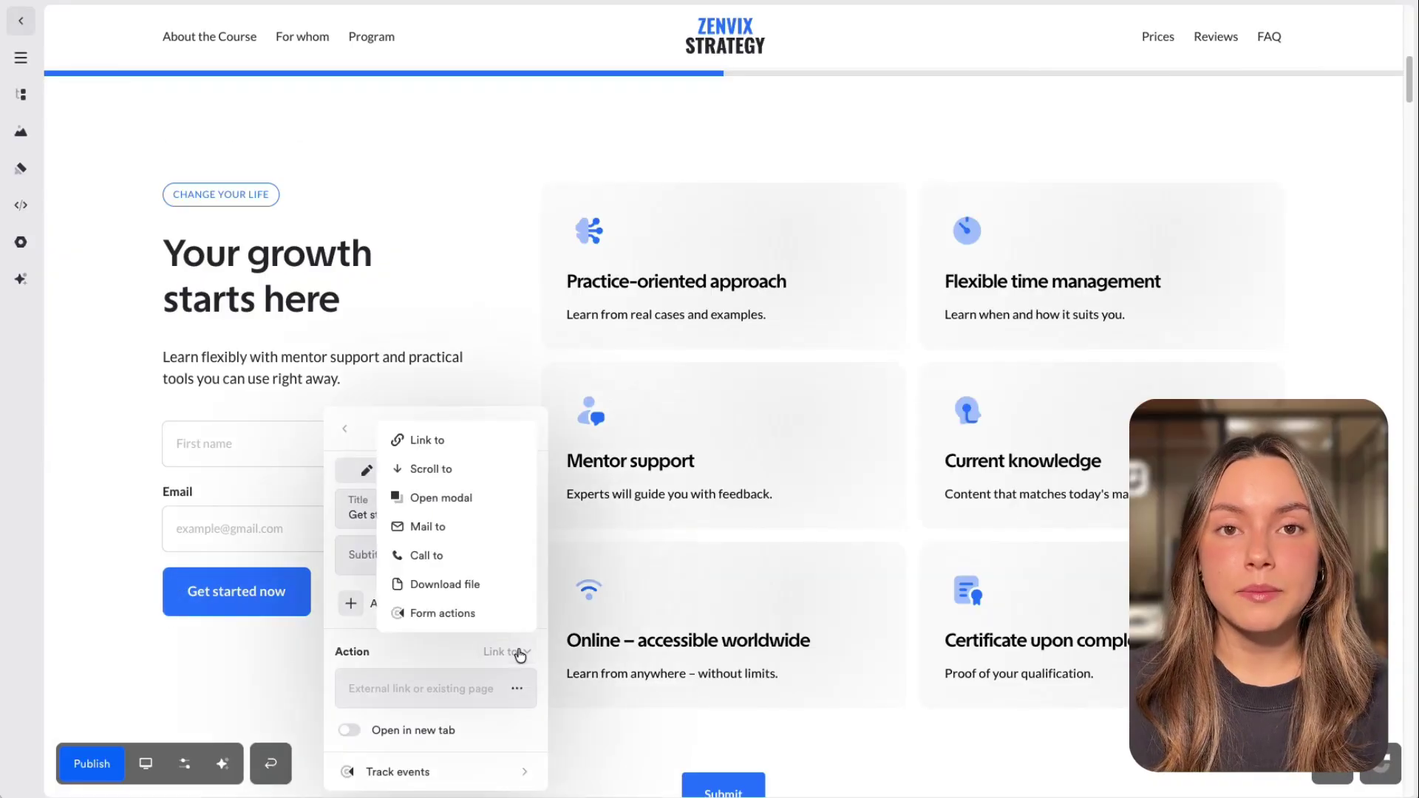
left_click(493, 612)
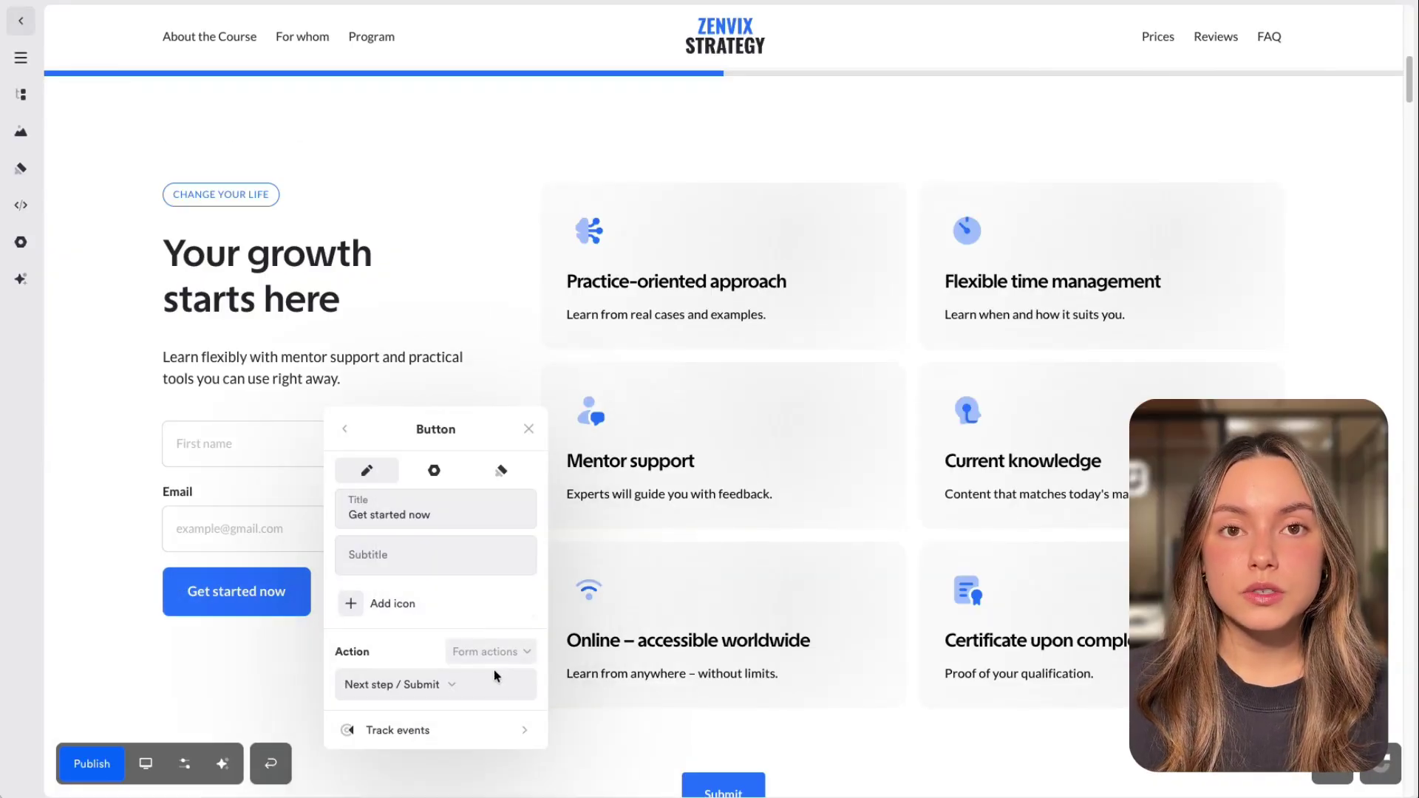
left_click(583, 729)
- Add the Network Business Analyst recruiting funnel from the Forms & Funnels sections above the "Your growth starts here" section
scroll(728, 234, "up", 3)
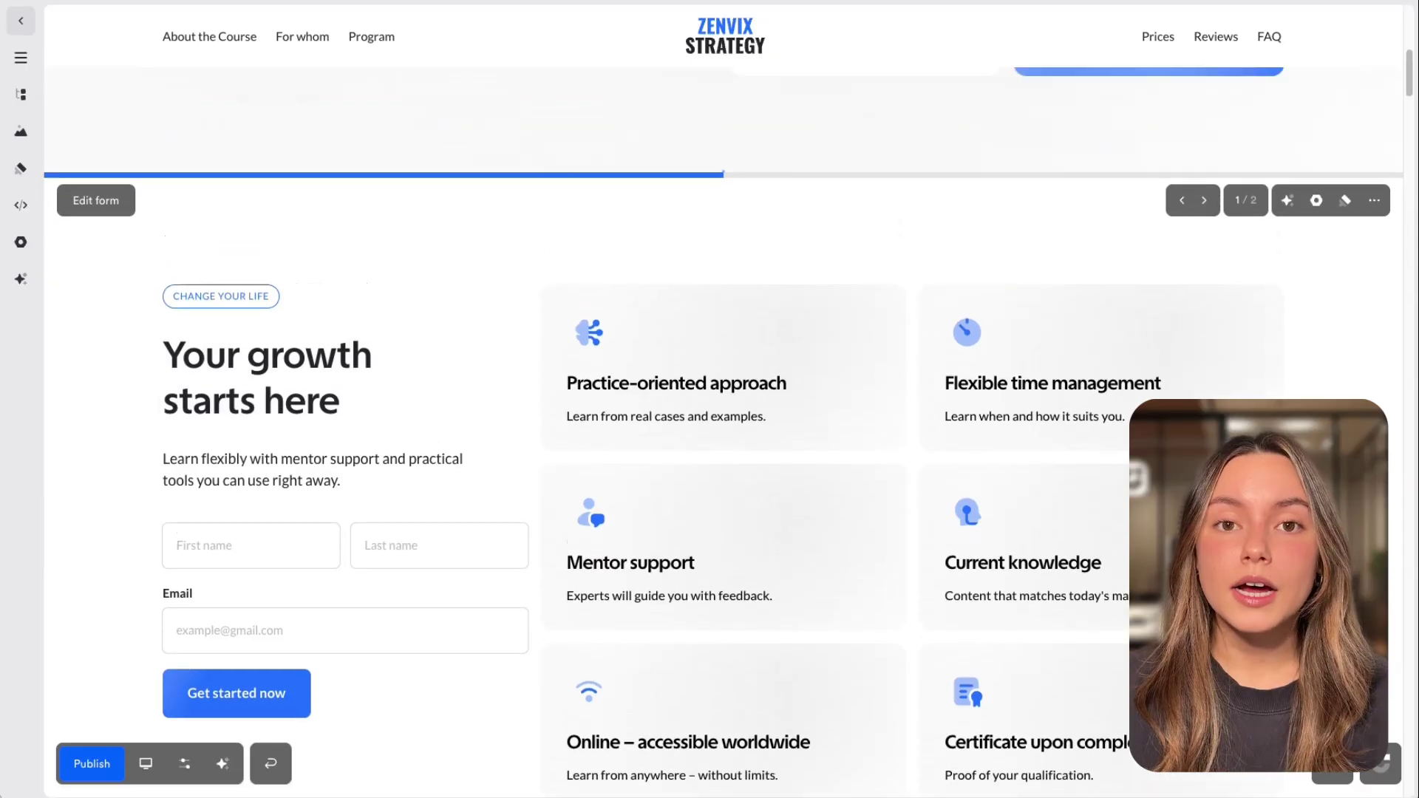
left_click(724, 224)
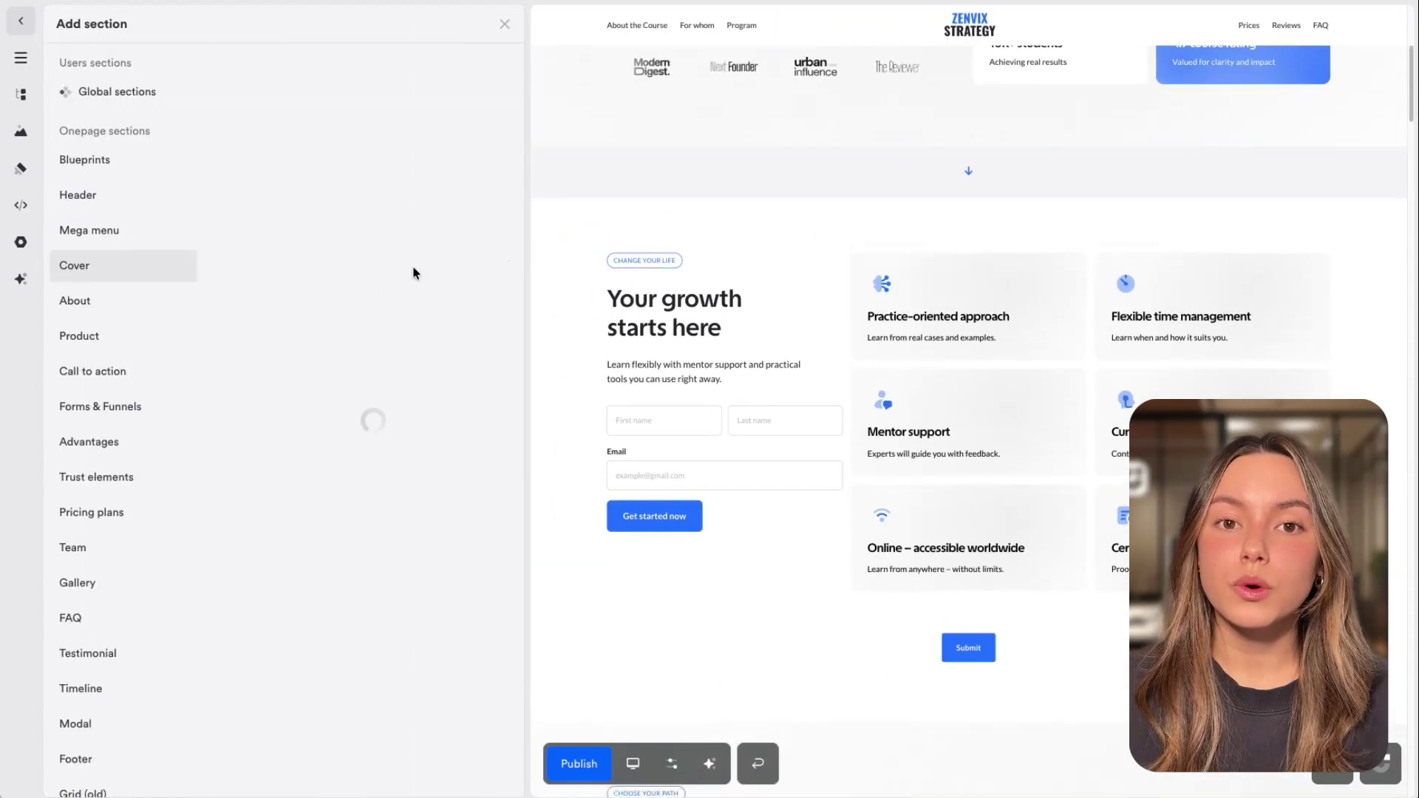
left_click(140, 409)
scroll(471, 481, "down", 5)
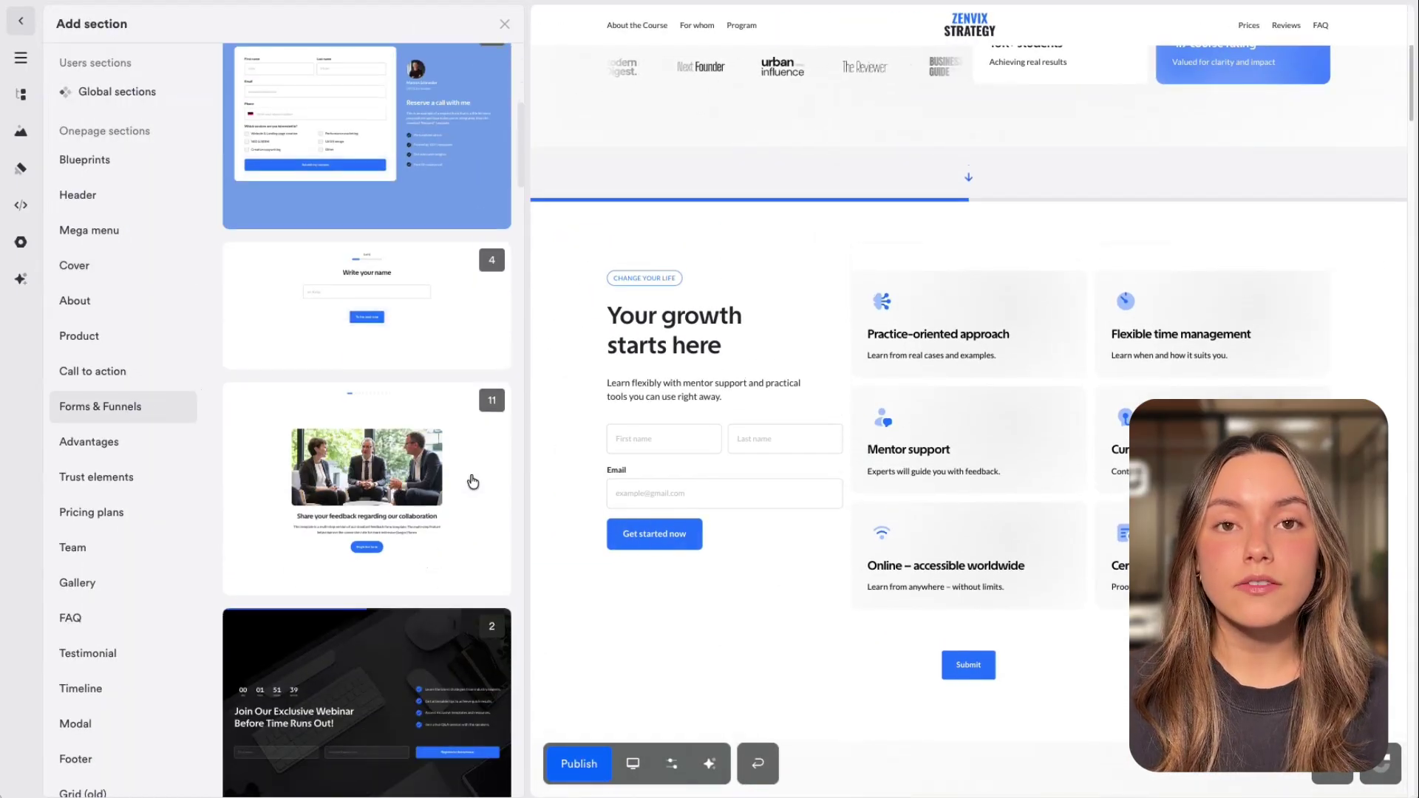
scroll(473, 482, "down", 8)
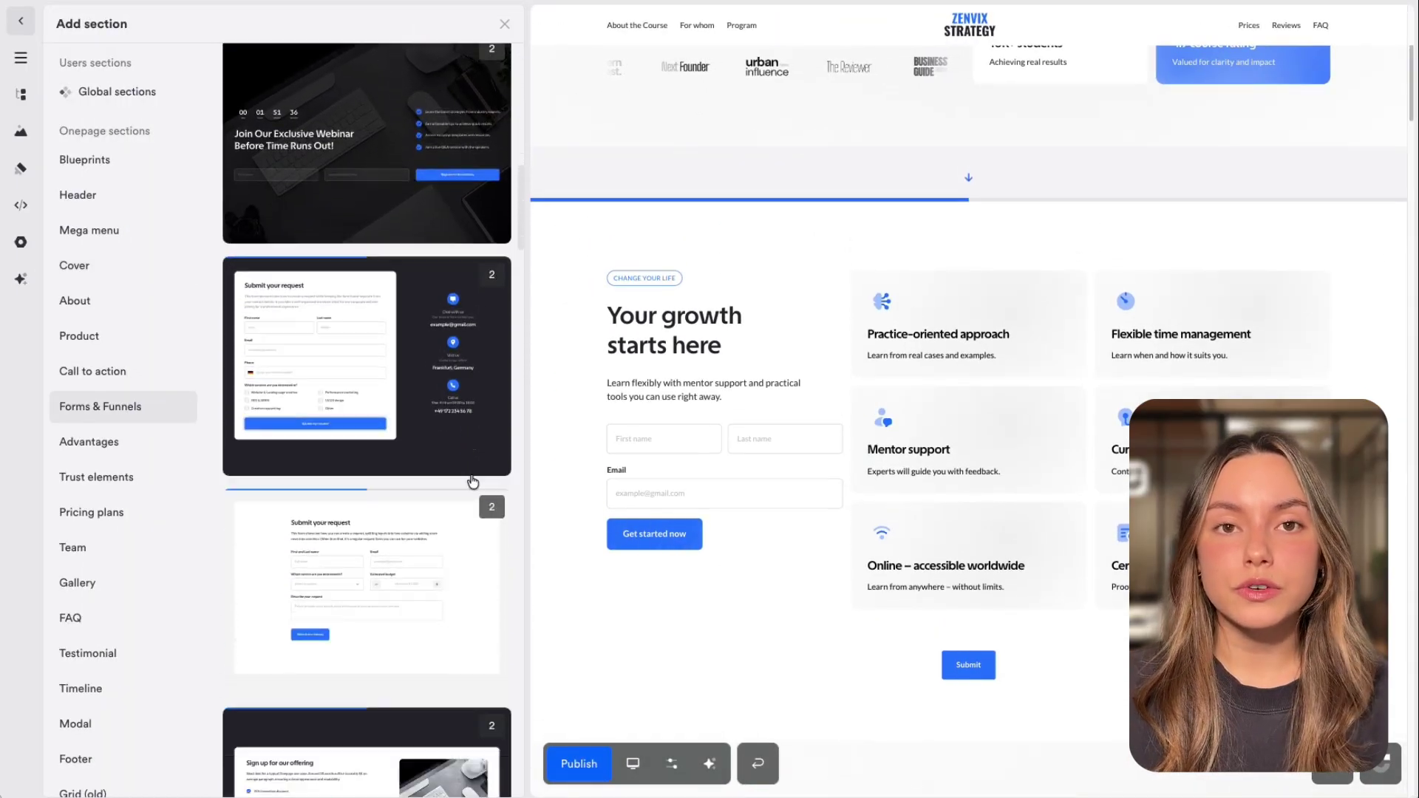
scroll(473, 481, "down", 5)
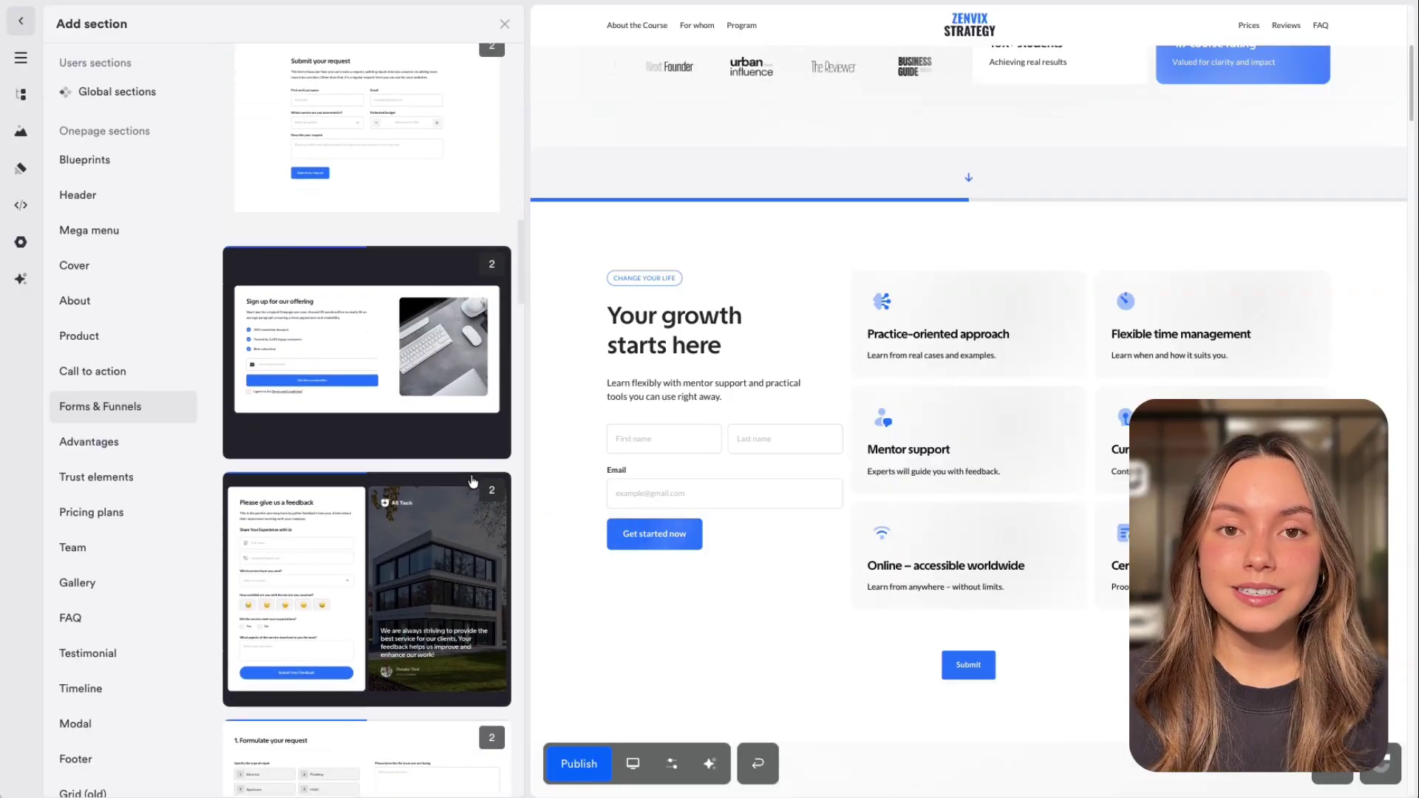
scroll(473, 482, "down", 8)
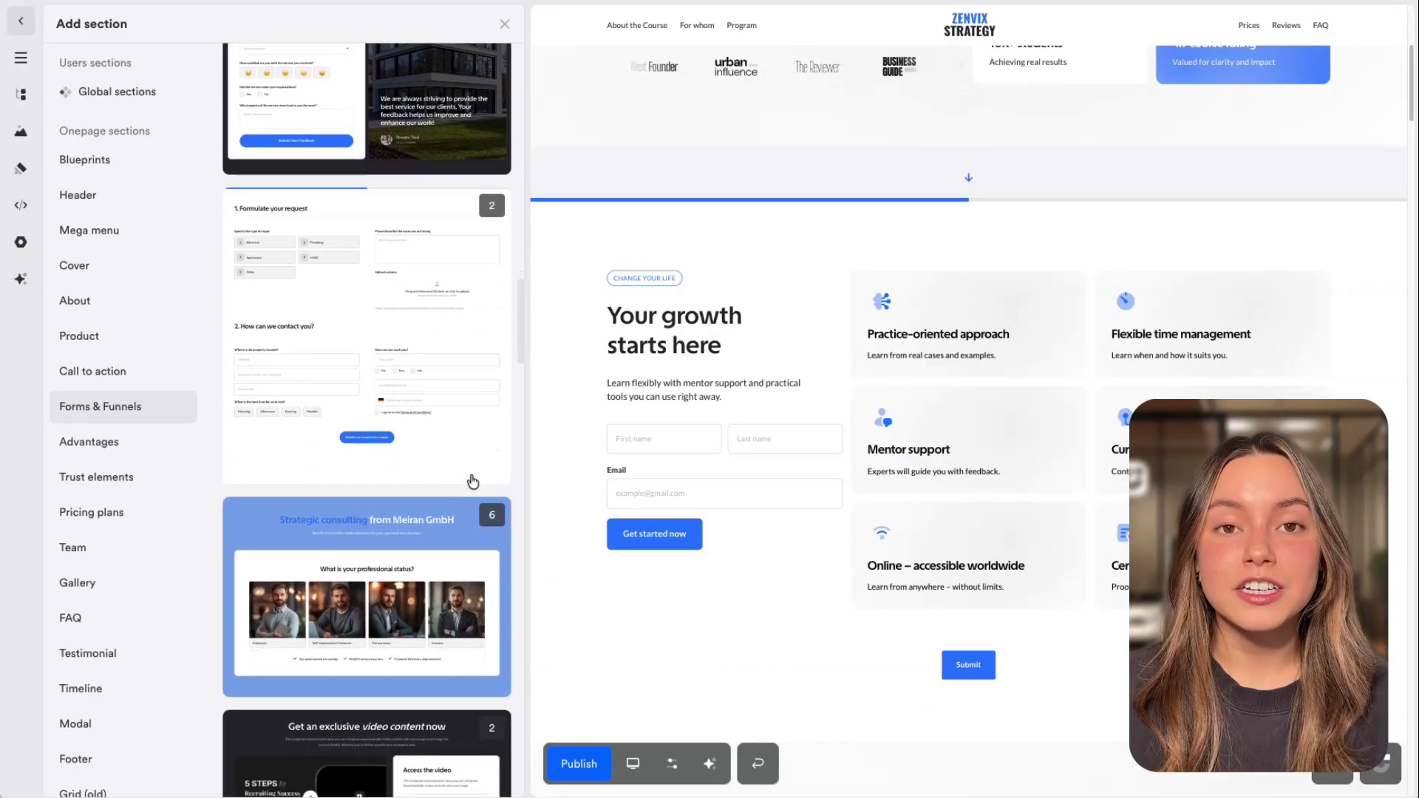
scroll(473, 482, "down", 1)
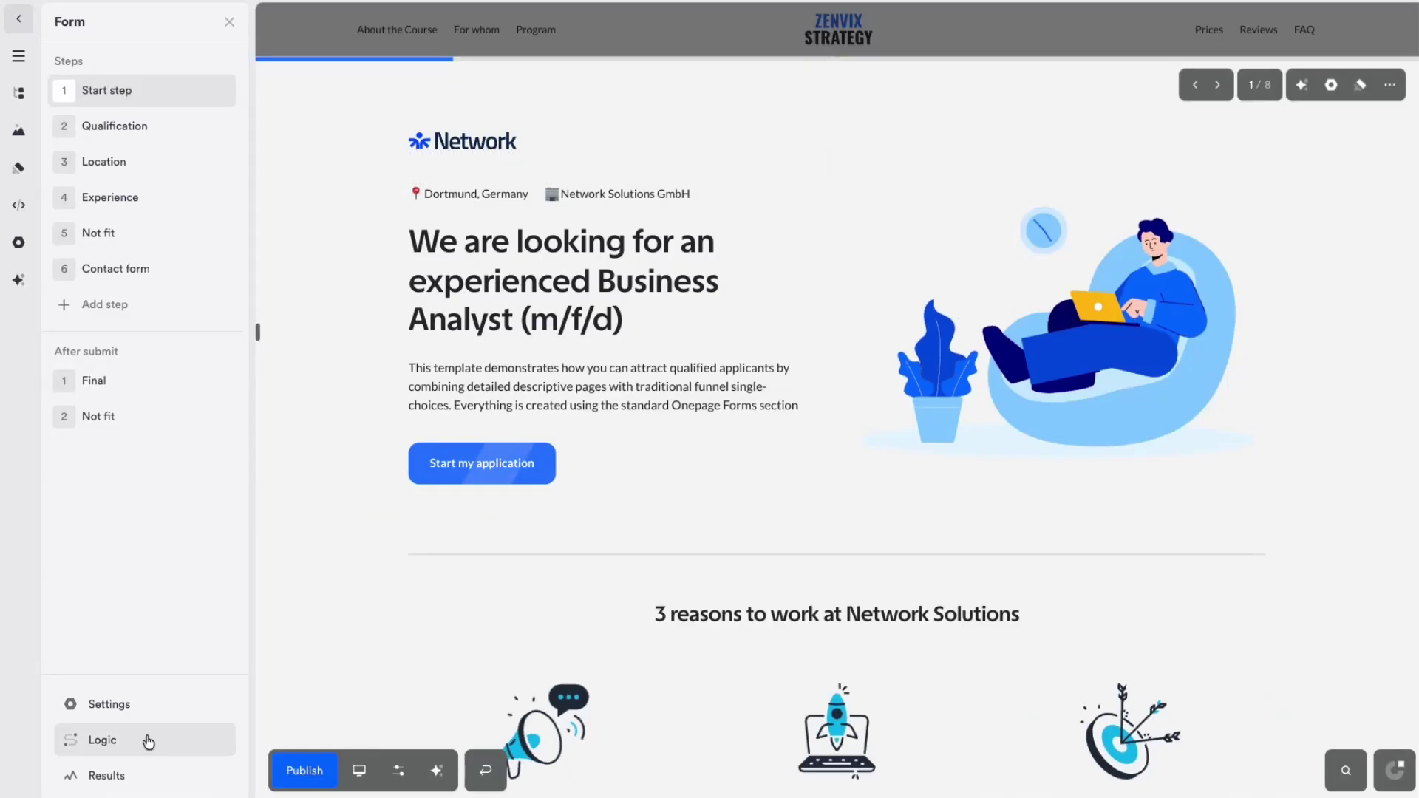
- Open the recruiting form's logic and review its Qualification, Location, Not fit, Experience, Contact form and Final steps
left_click(102, 734)
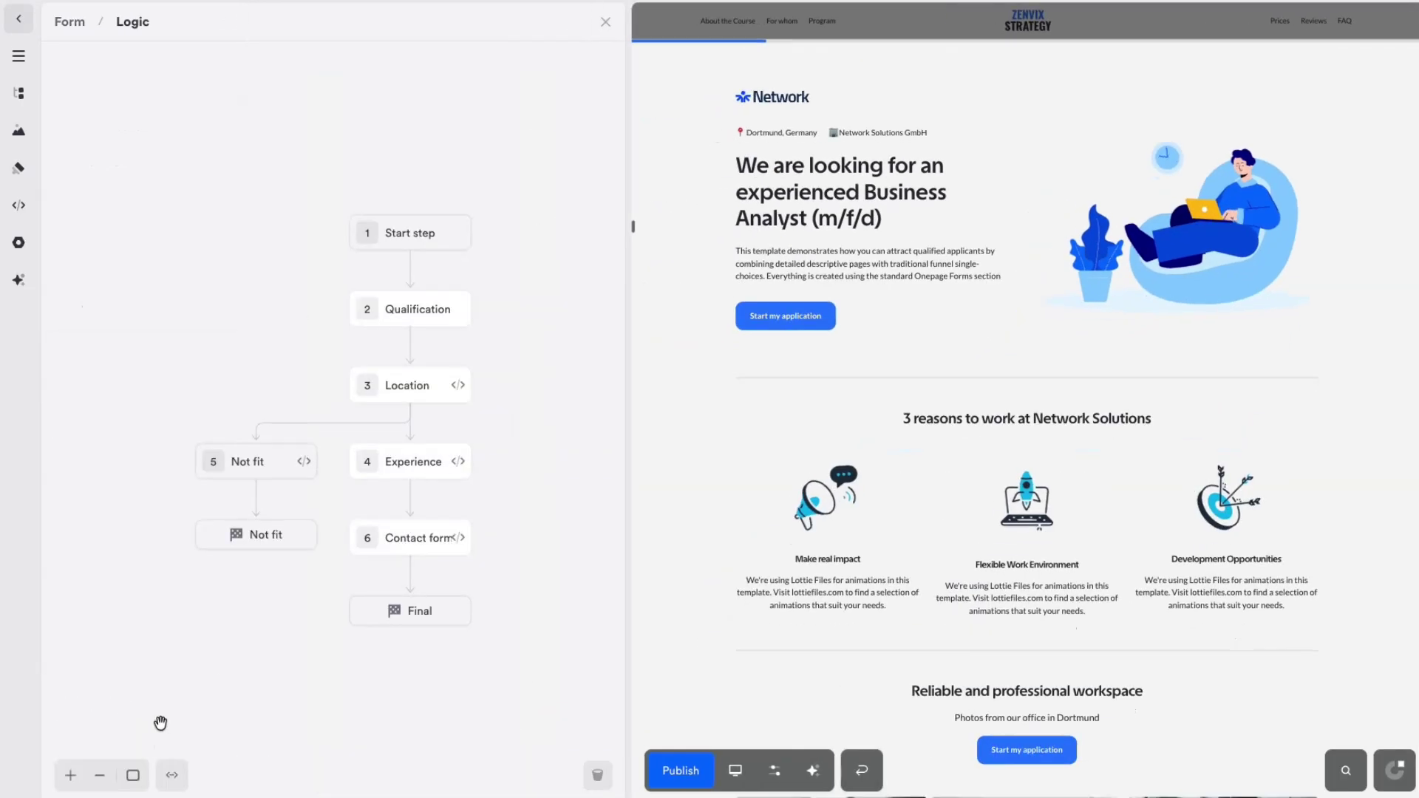
left_click(421, 309)
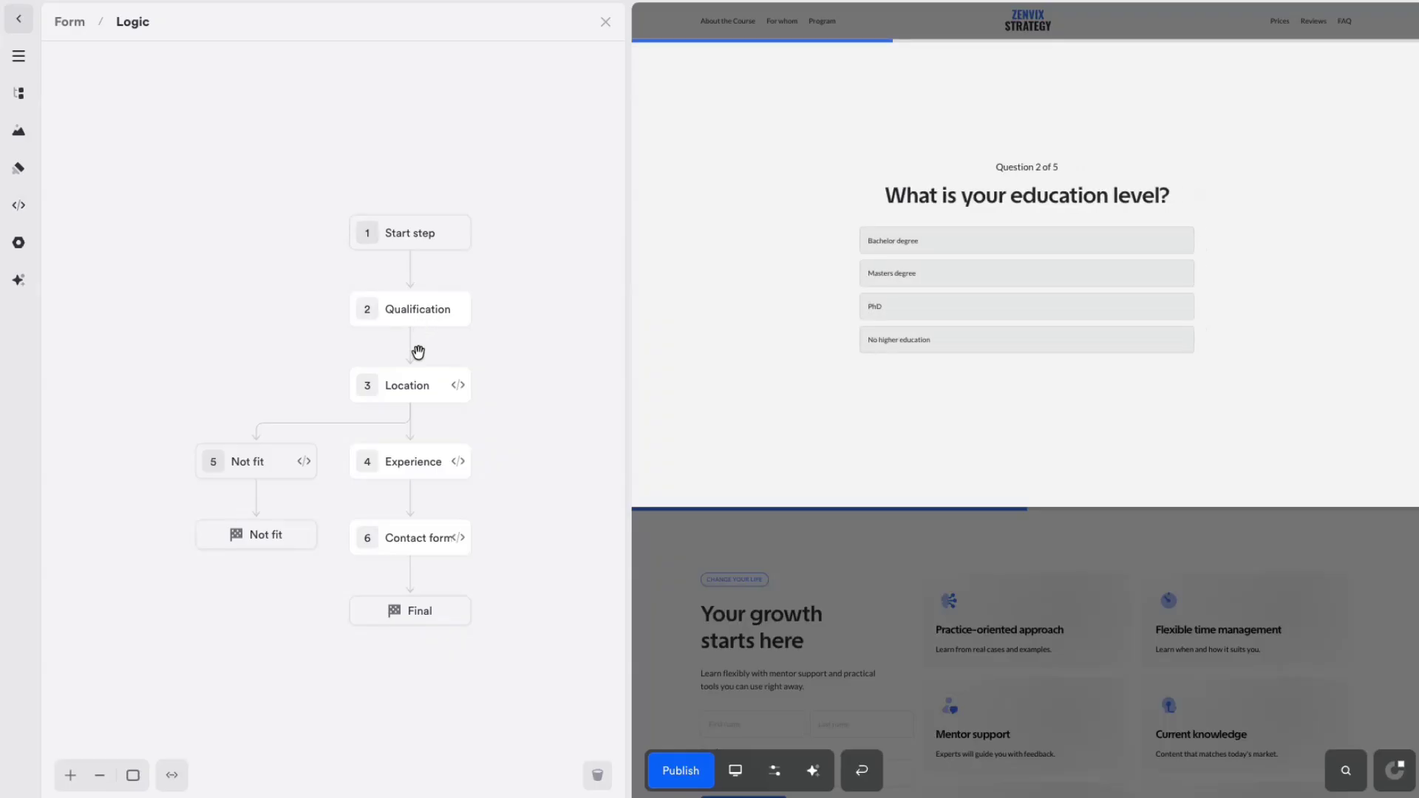
left_click(412, 384)
left_click(266, 461)
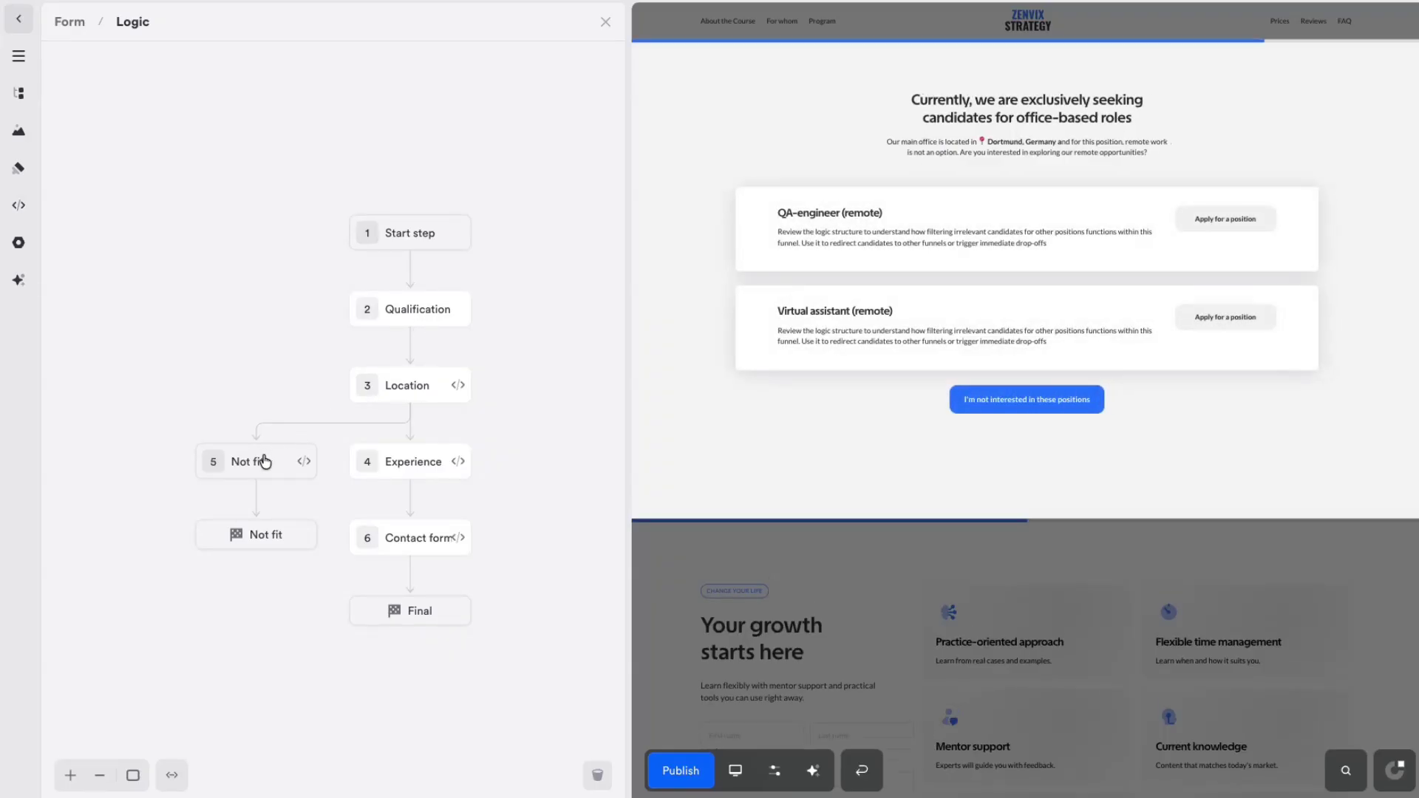
left_click(259, 537)
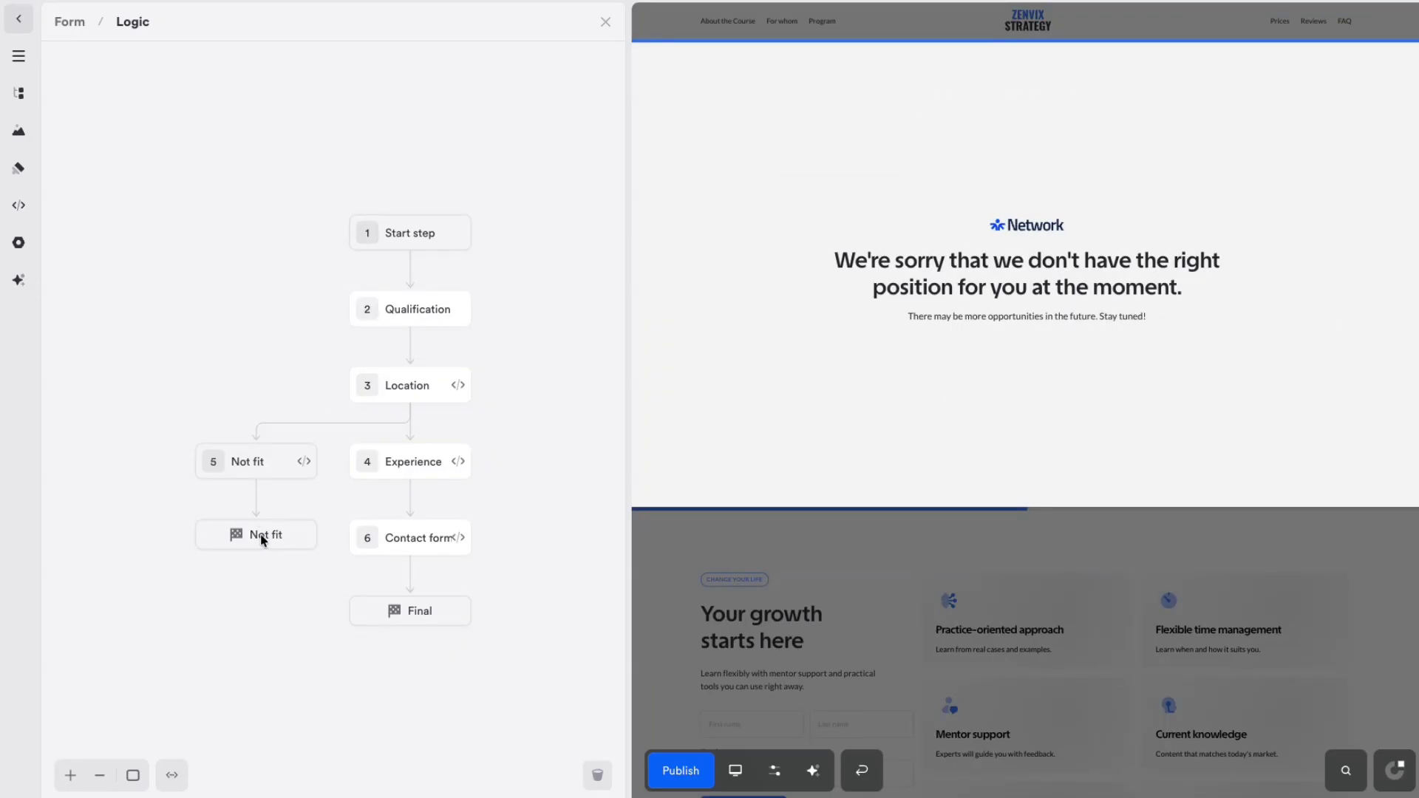
left_click(399, 460)
left_click(412, 540)
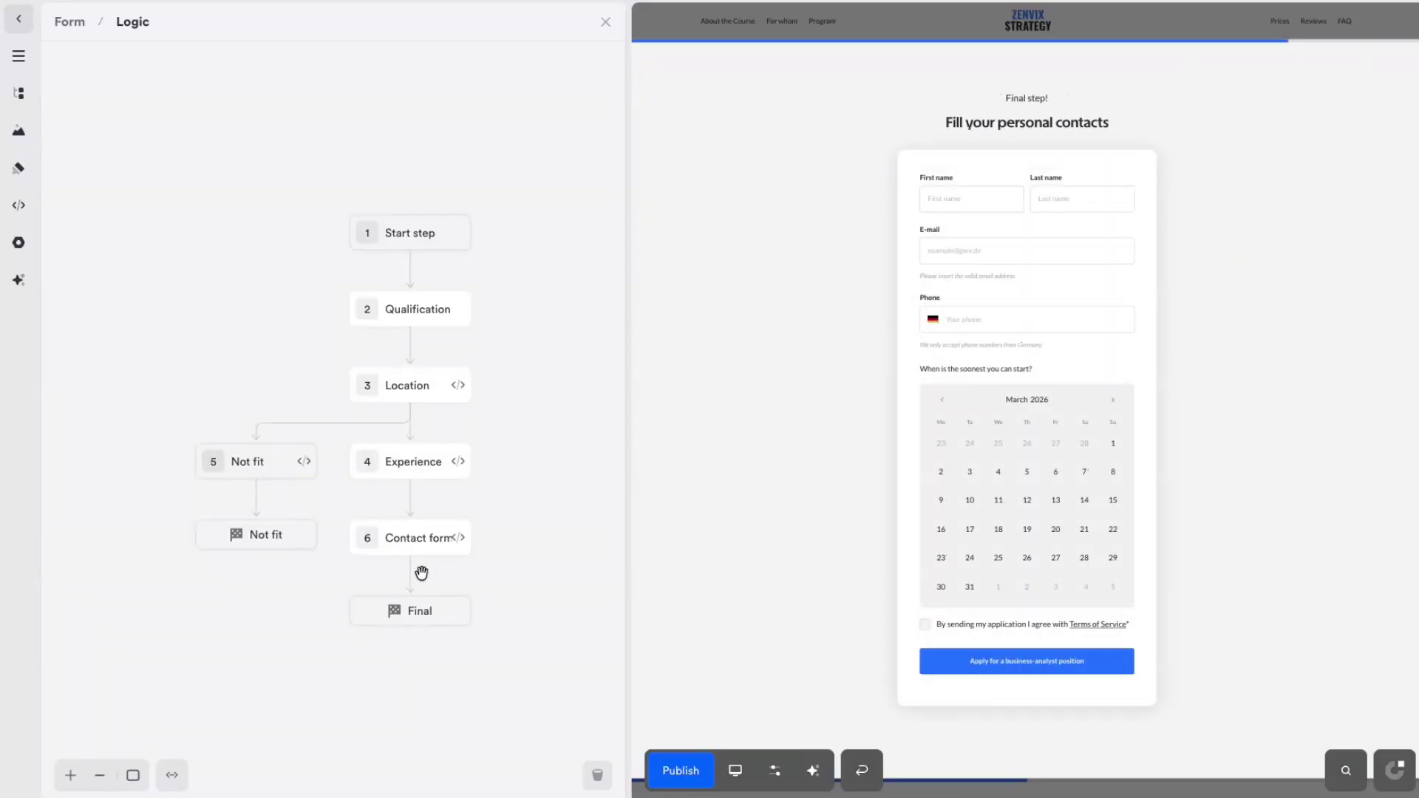
left_click(428, 604)
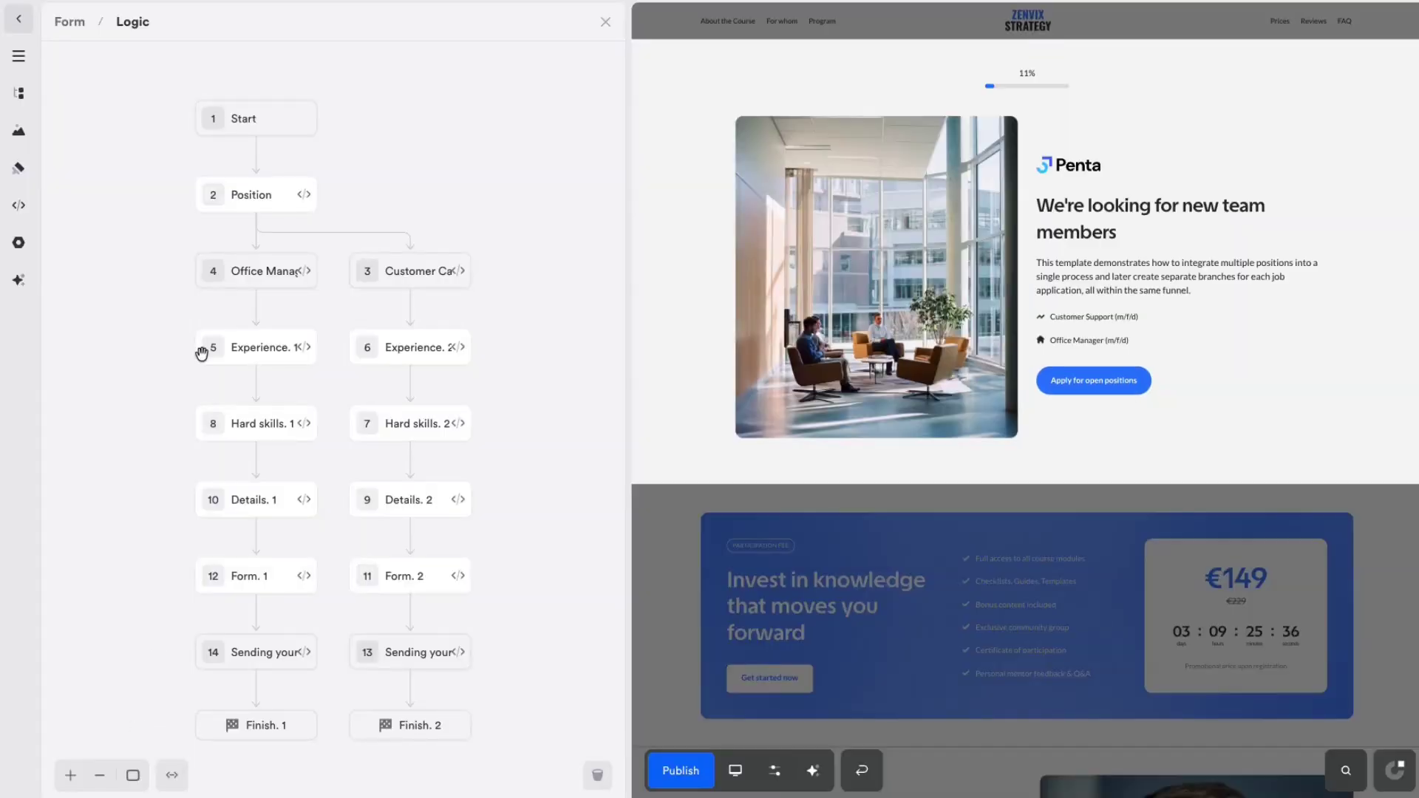
- Review the Penta funnel's logic from the Position step through the Office Manager and Customer Care branches to Finish. 2
left_click(229, 209)
left_click(235, 273)
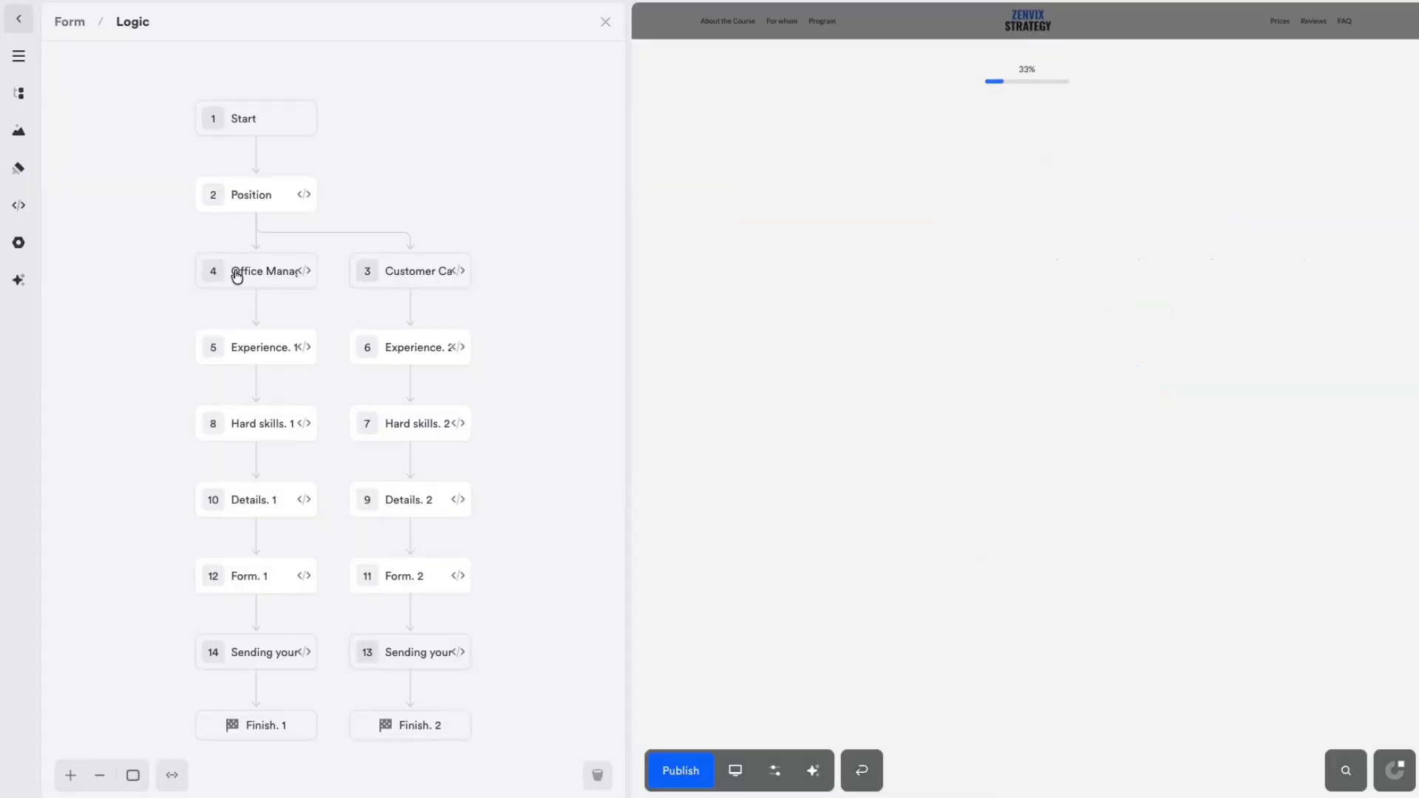
left_click(413, 275)
left_click(416, 352)
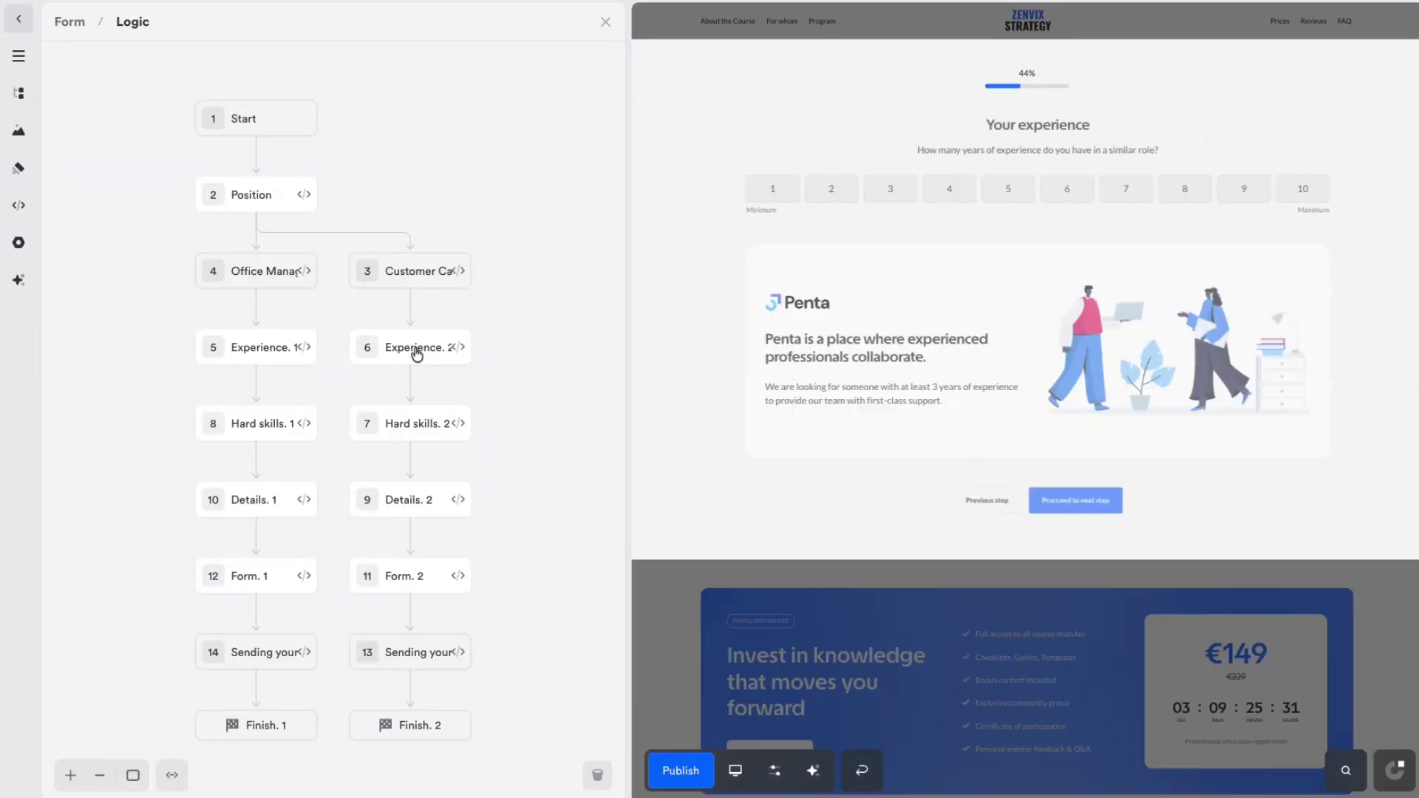
left_click(418, 425)
left_click(422, 502)
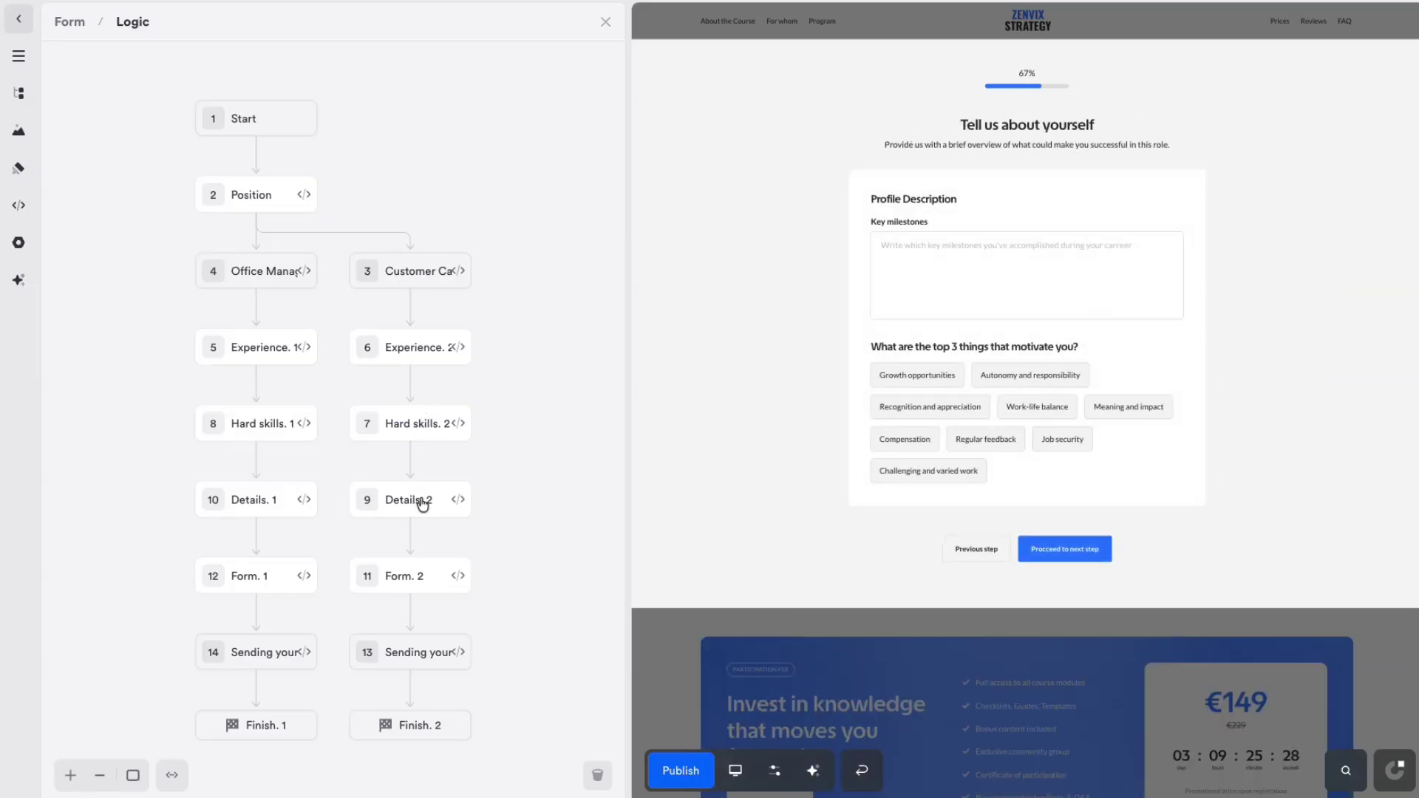
left_click(418, 575)
left_click(419, 650)
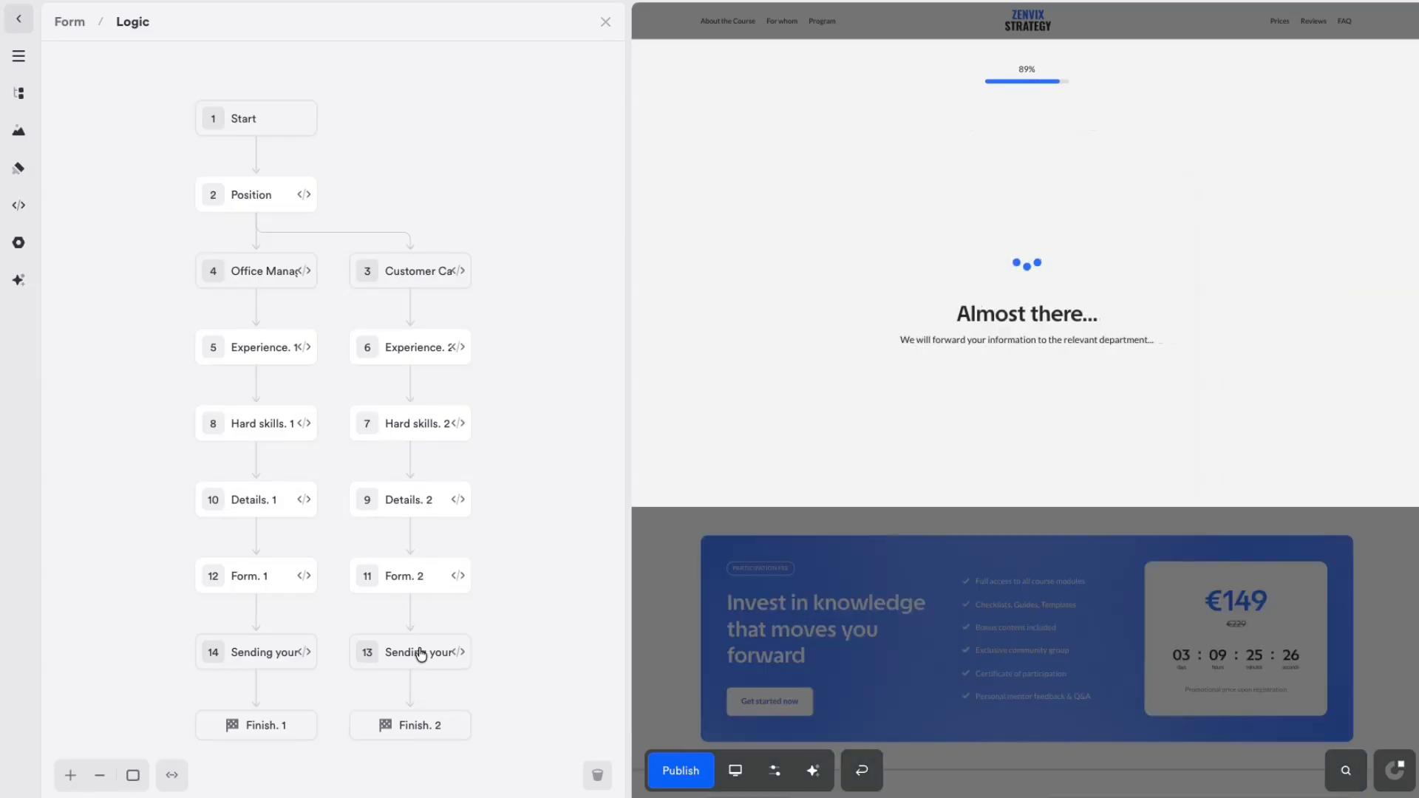
left_click(418, 723)
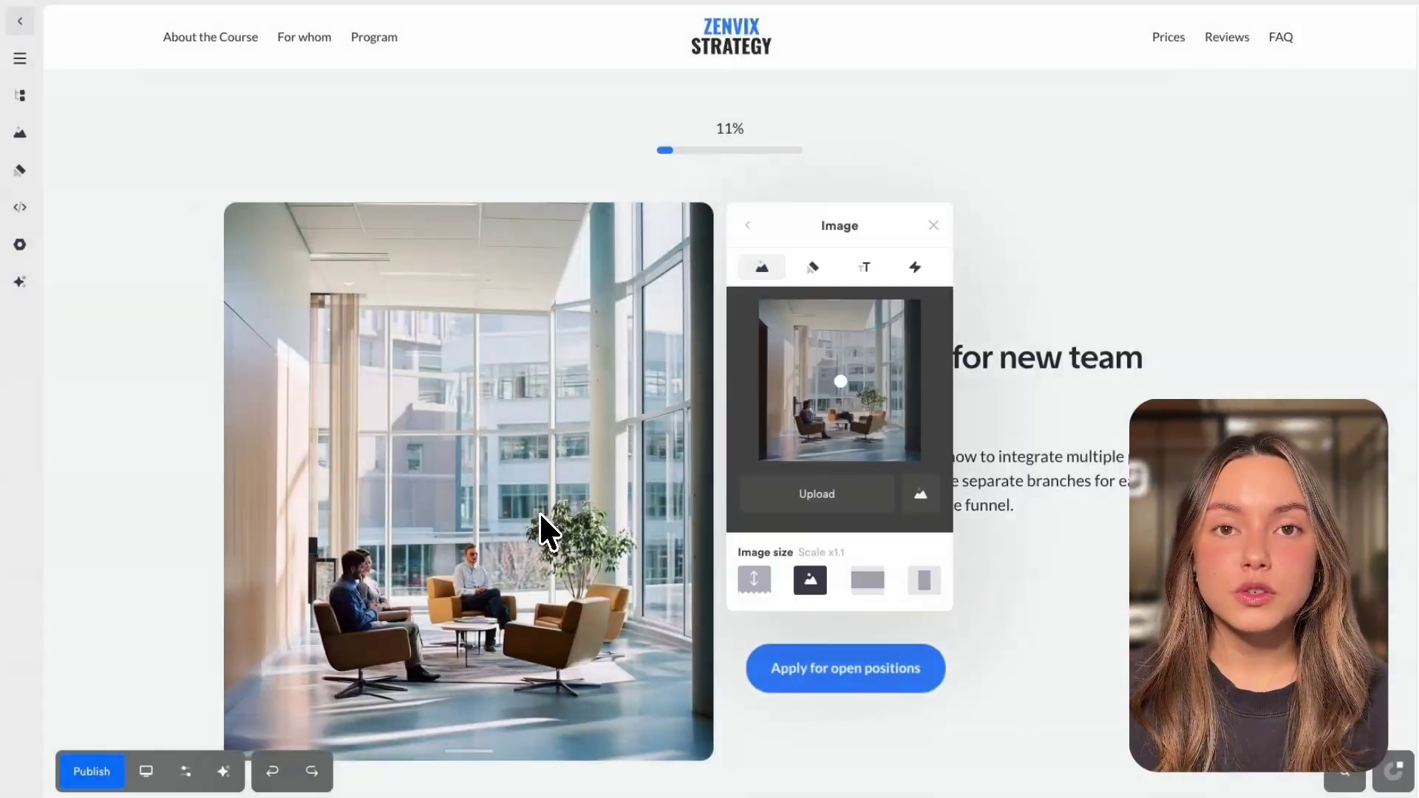
- Replace the start step's office image with the library photo of a man and woman talking beside a laptop
left_click(921, 495)
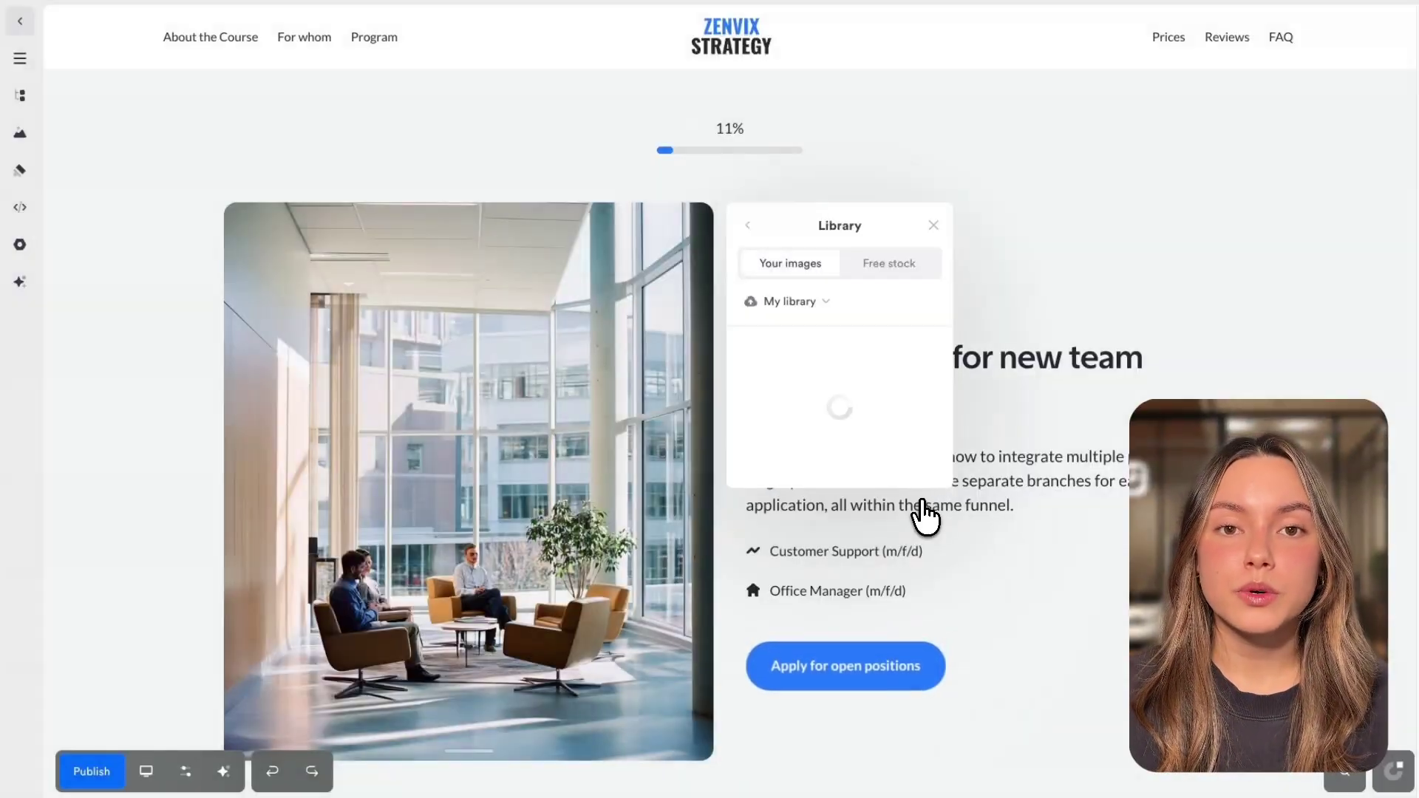
left_click(883, 510)
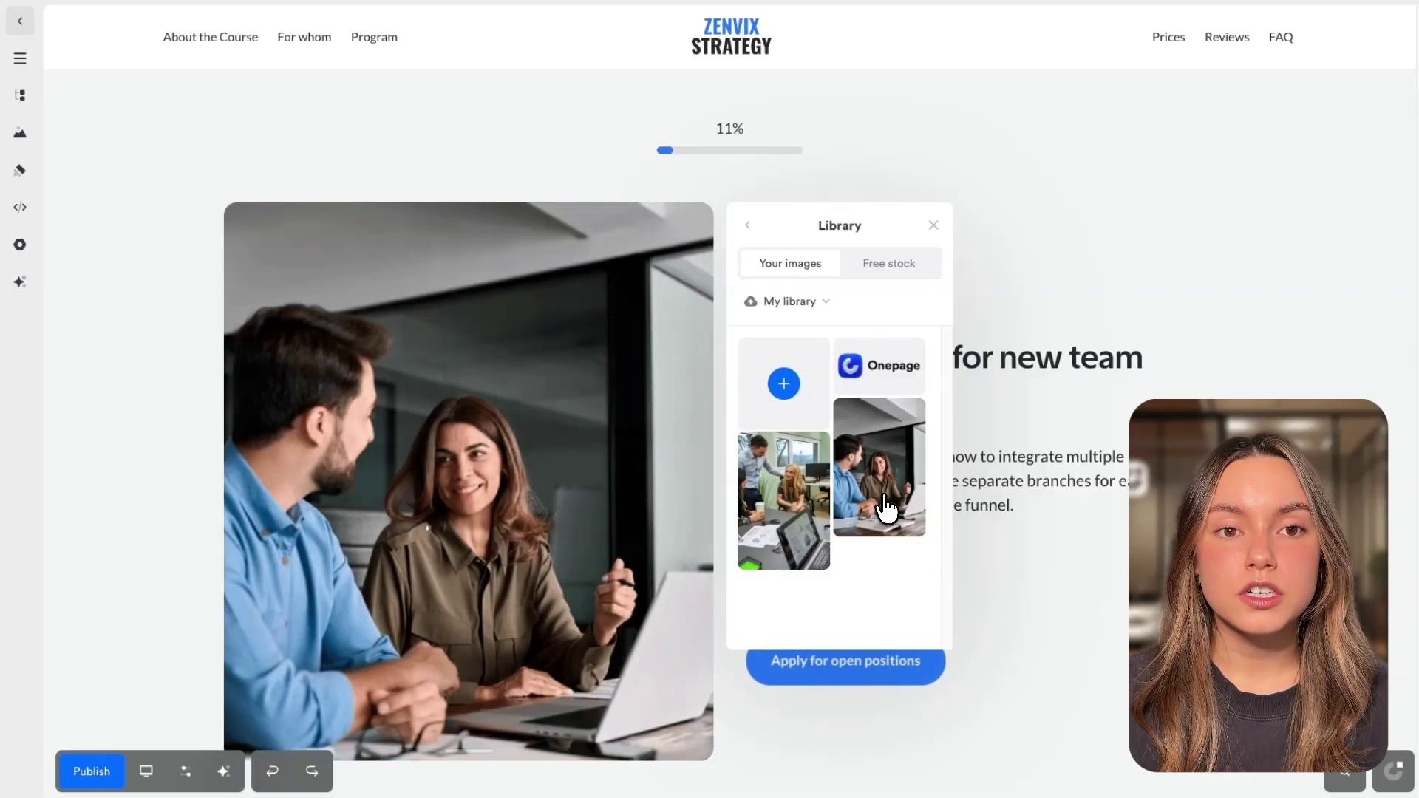
left_click(1042, 578)
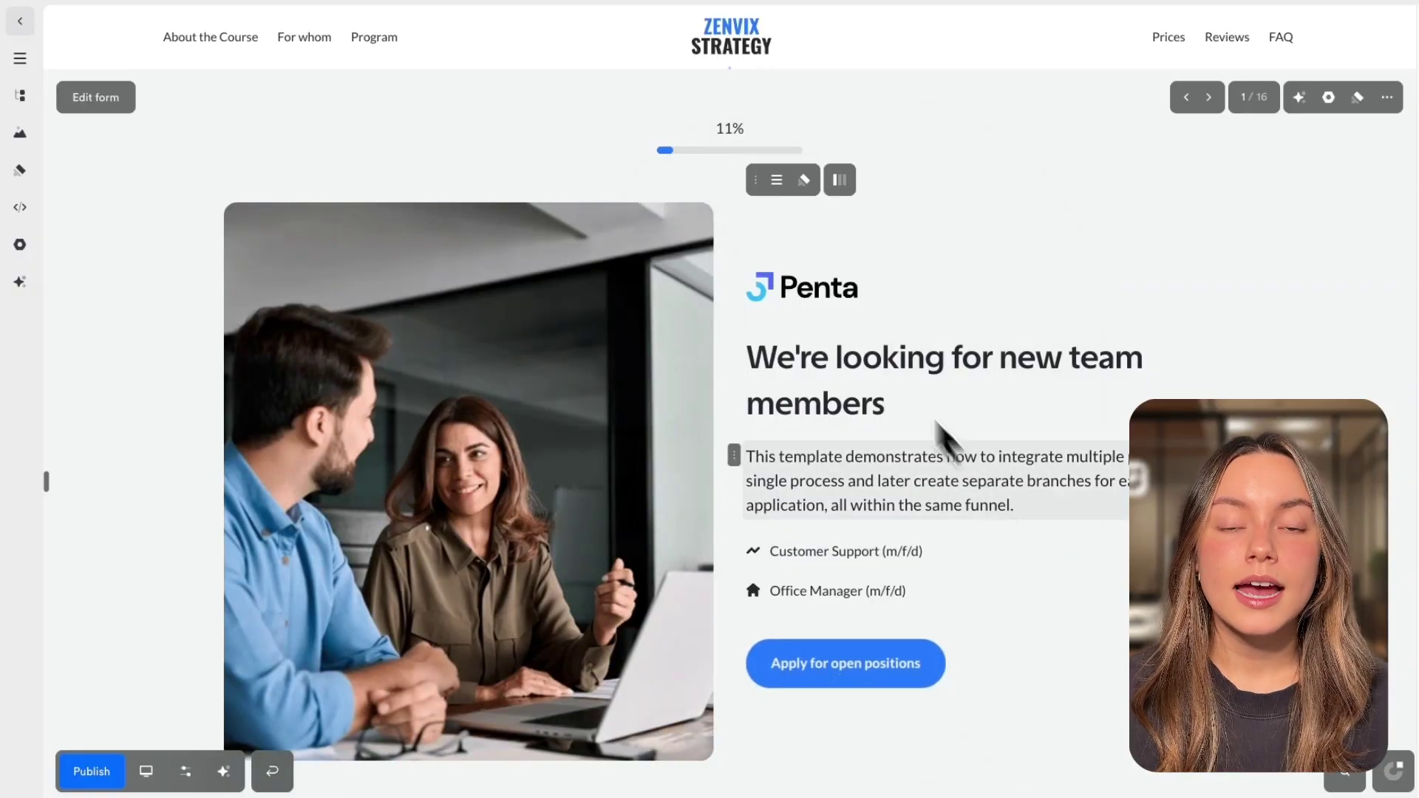
- Replace the Penta logo on the start step with the Onepage logo from the image library
left_click(807, 284)
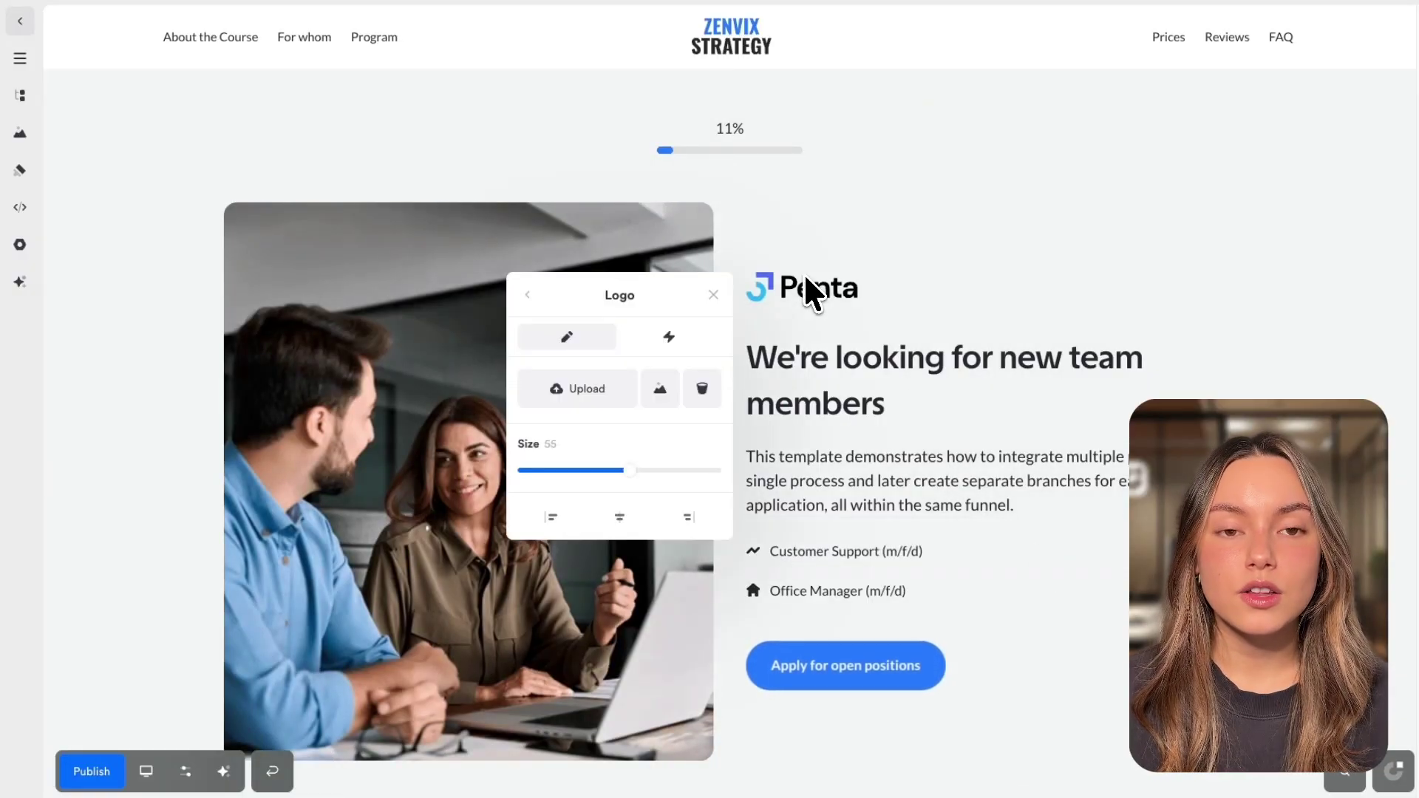
left_click(662, 395)
left_click(606, 402)
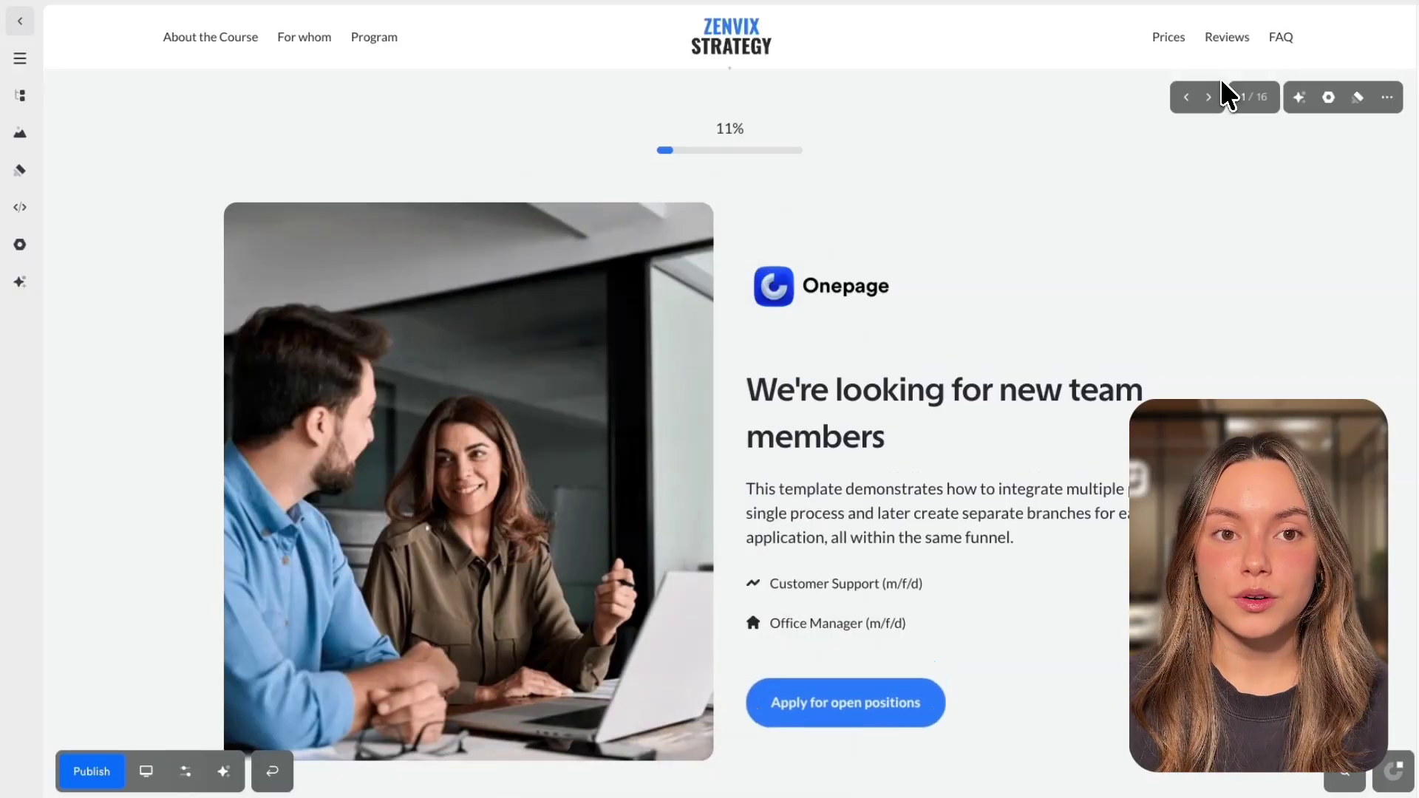
- On the form's position question, rename the "Office-manager" option to IT Specialist
left_click(1222, 96)
left_click(633, 580)
left_click(362, 609)
triple_click(362, 608)
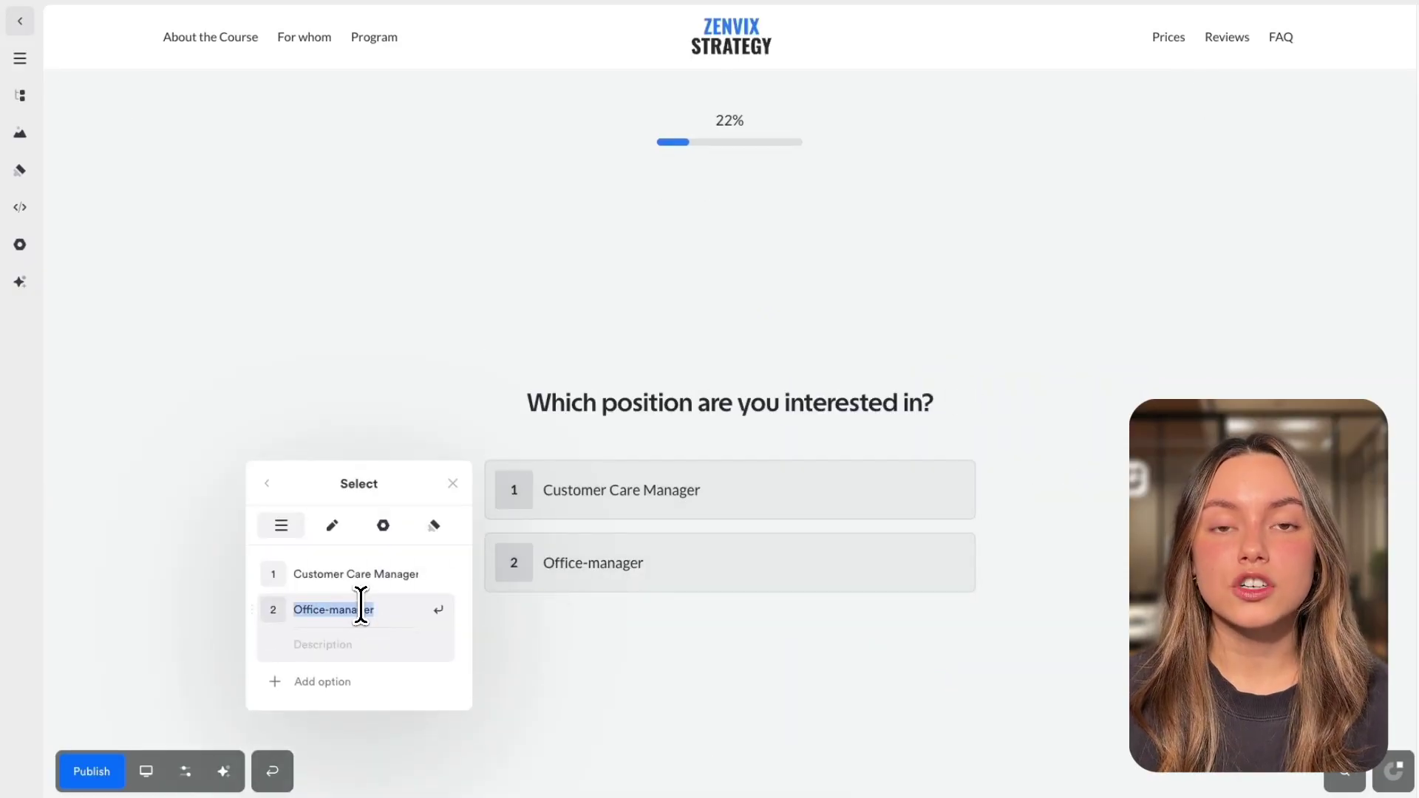
type("IT Specialist")
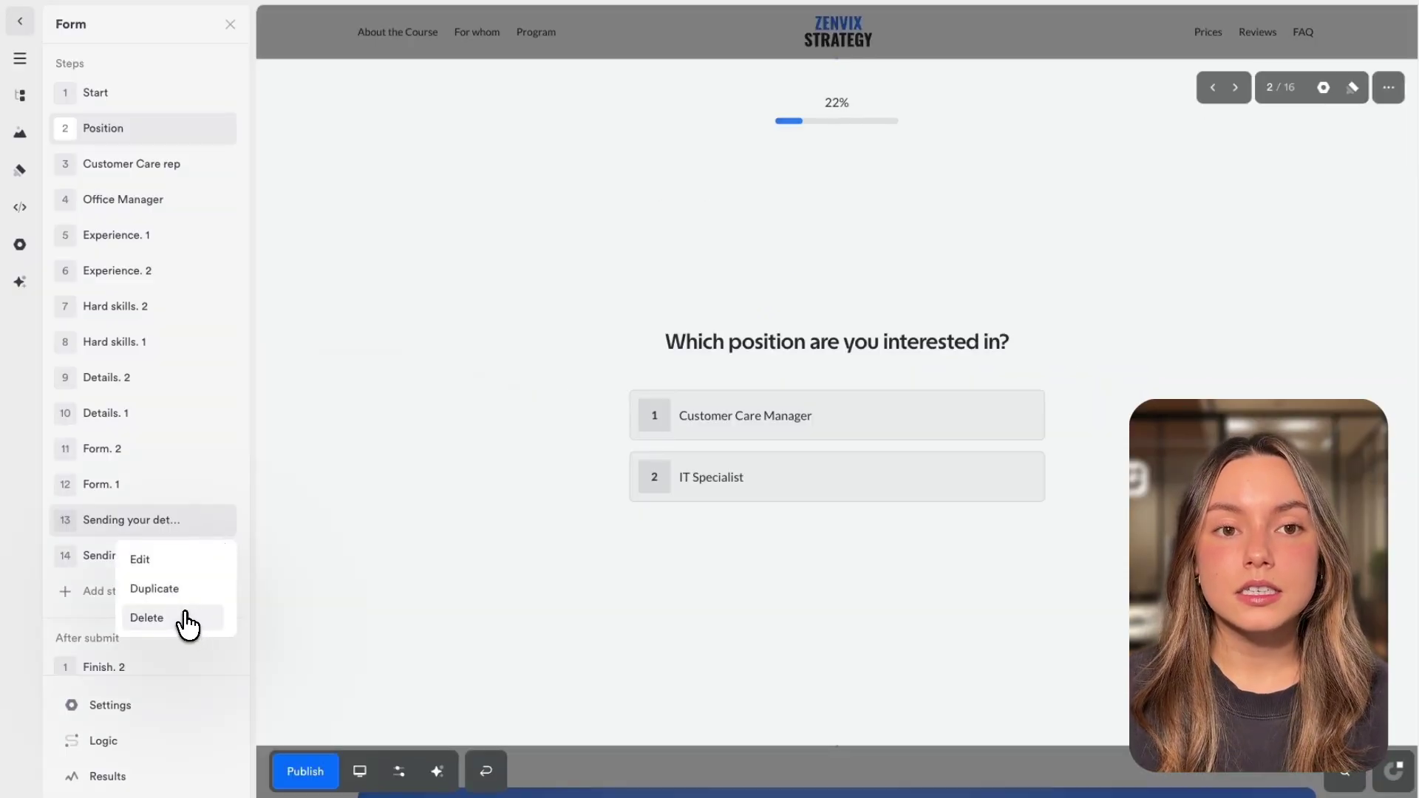
- Delete step 13, "Sending your det...", from the form and add a ready-made step from the step library
left_click(186, 620)
left_click(109, 558)
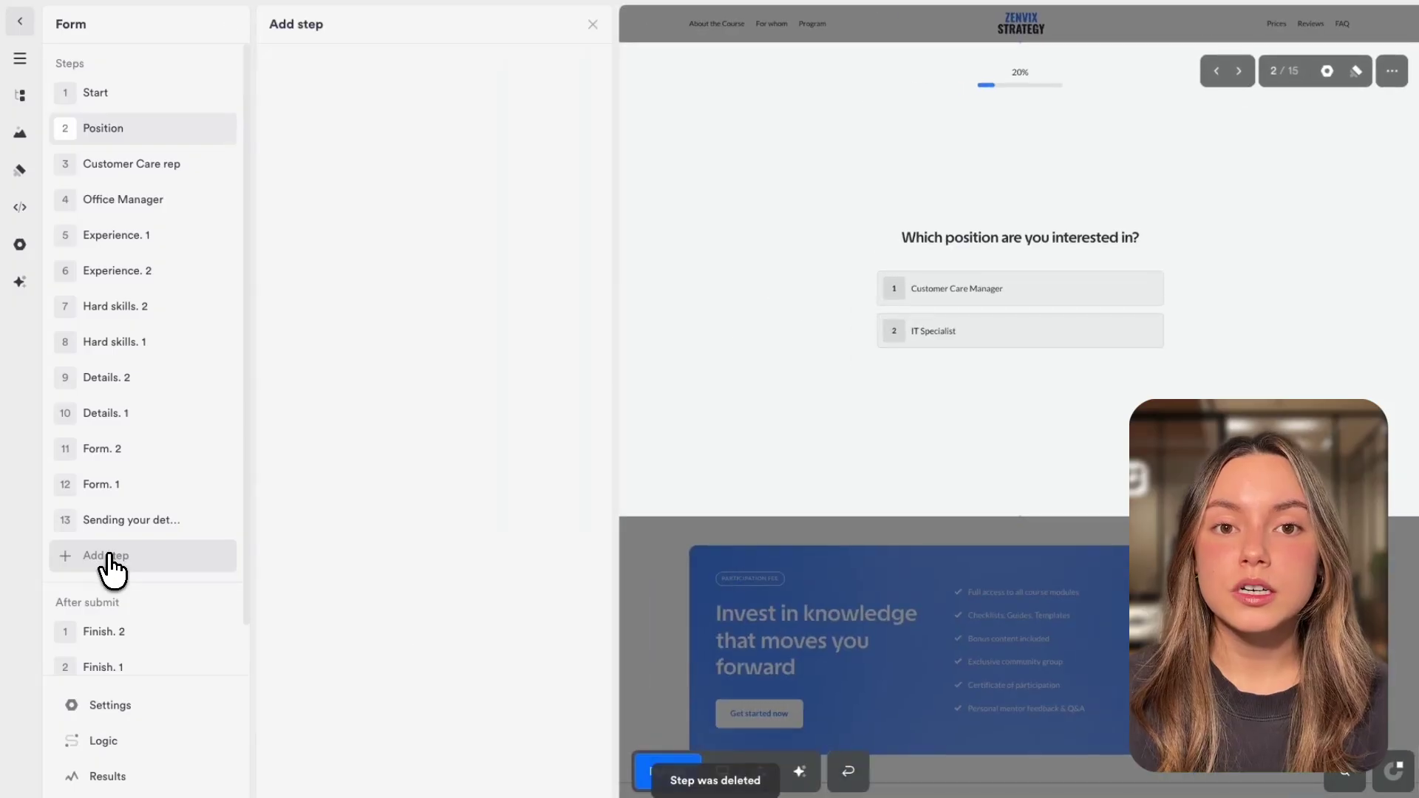
left_click(428, 510)
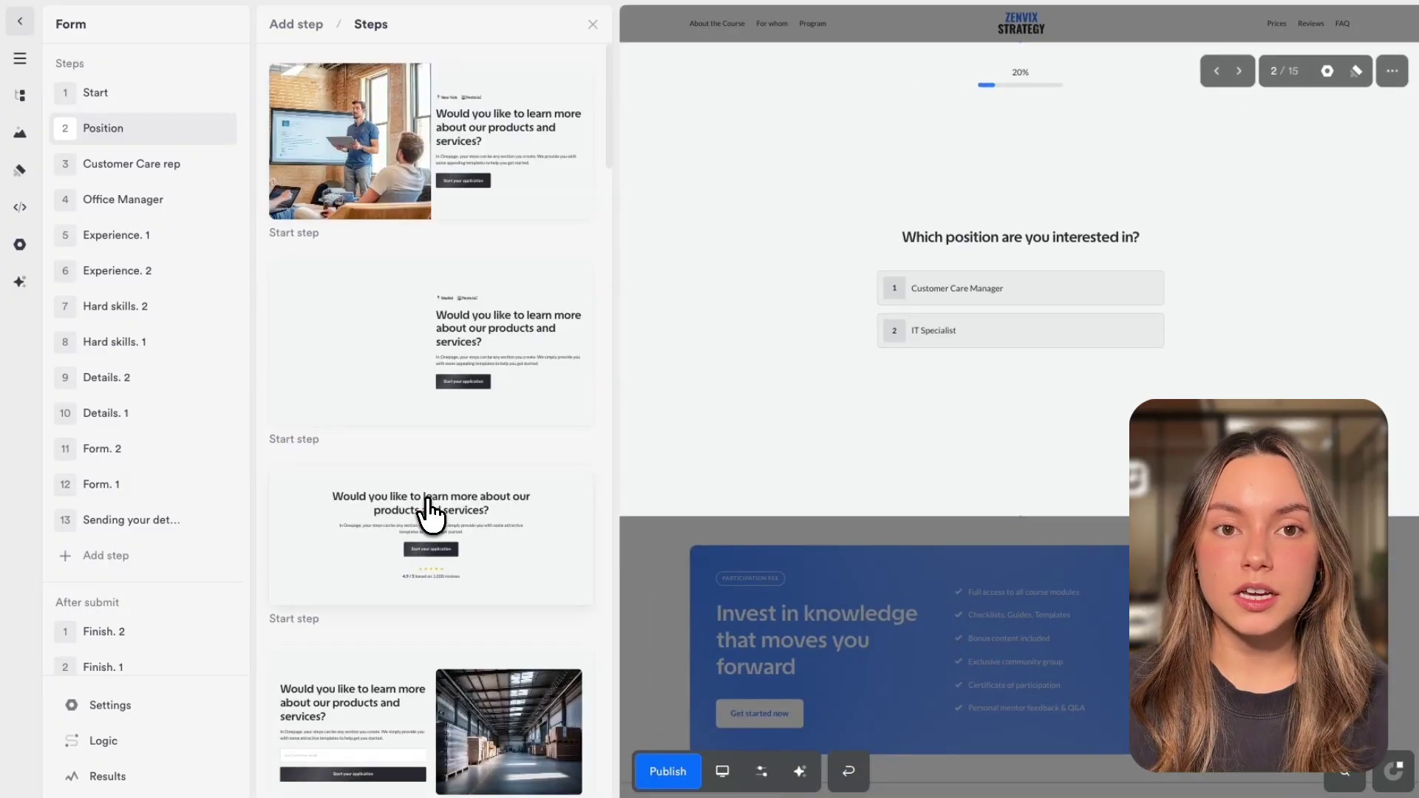
scroll(428, 510, "down", 5)
left_click(469, 580)
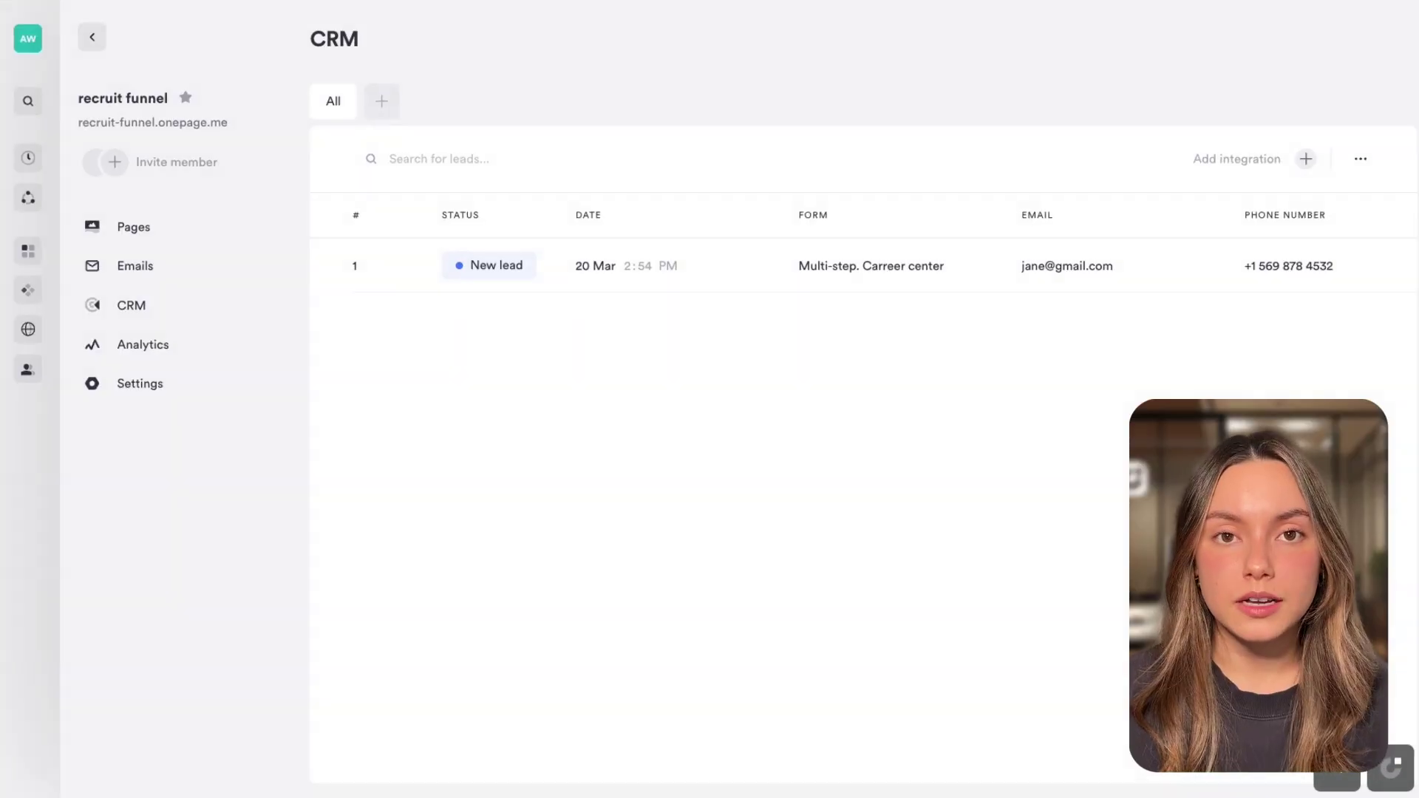
- Create a CRM lead list named Customer Care Manager Position with a "Multi-step. Carreer center" form active
left_click(382, 103)
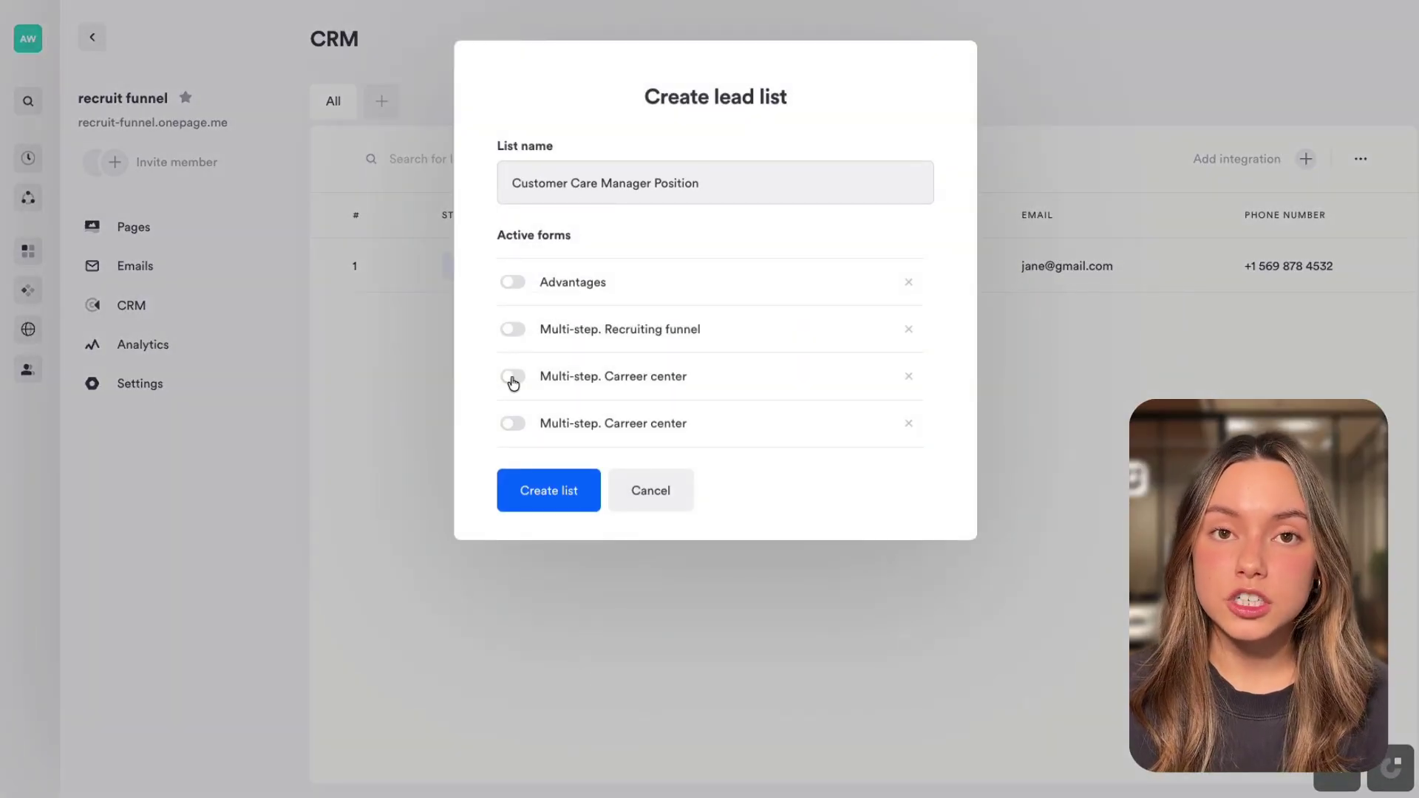
left_click(561, 512)
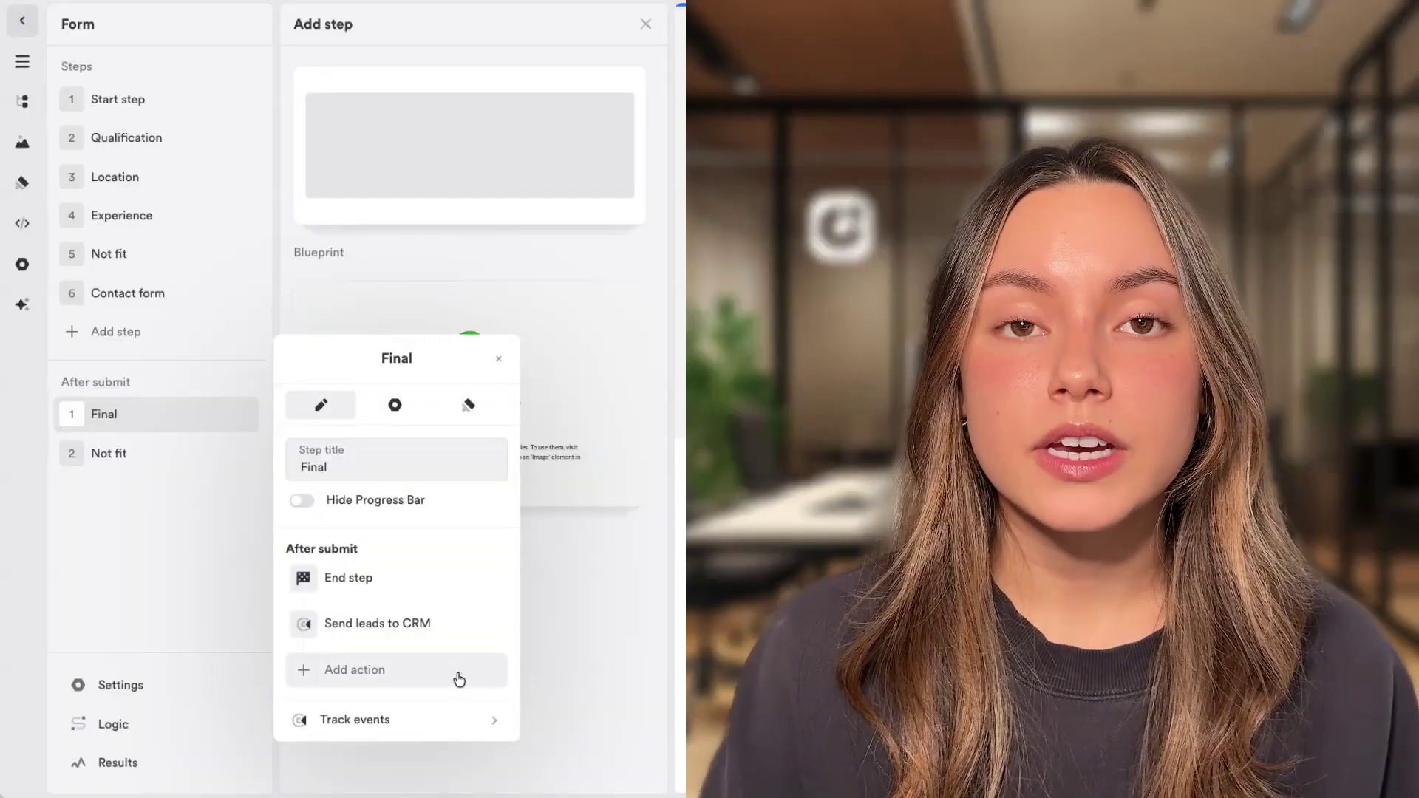
- Add an Autoresponder action to the form's Final step using the "Recieved Submission" email template
left_click(458, 677)
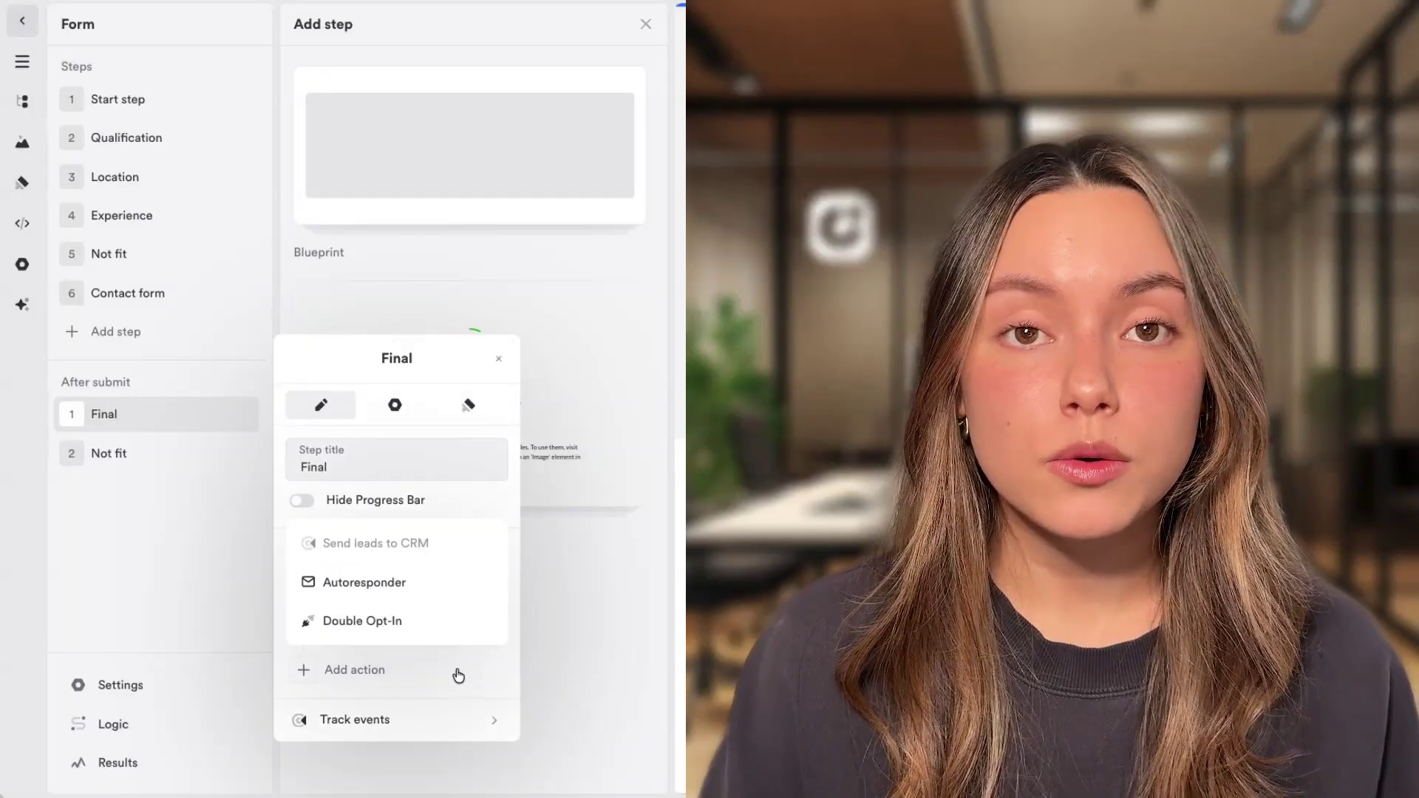
left_click(392, 671)
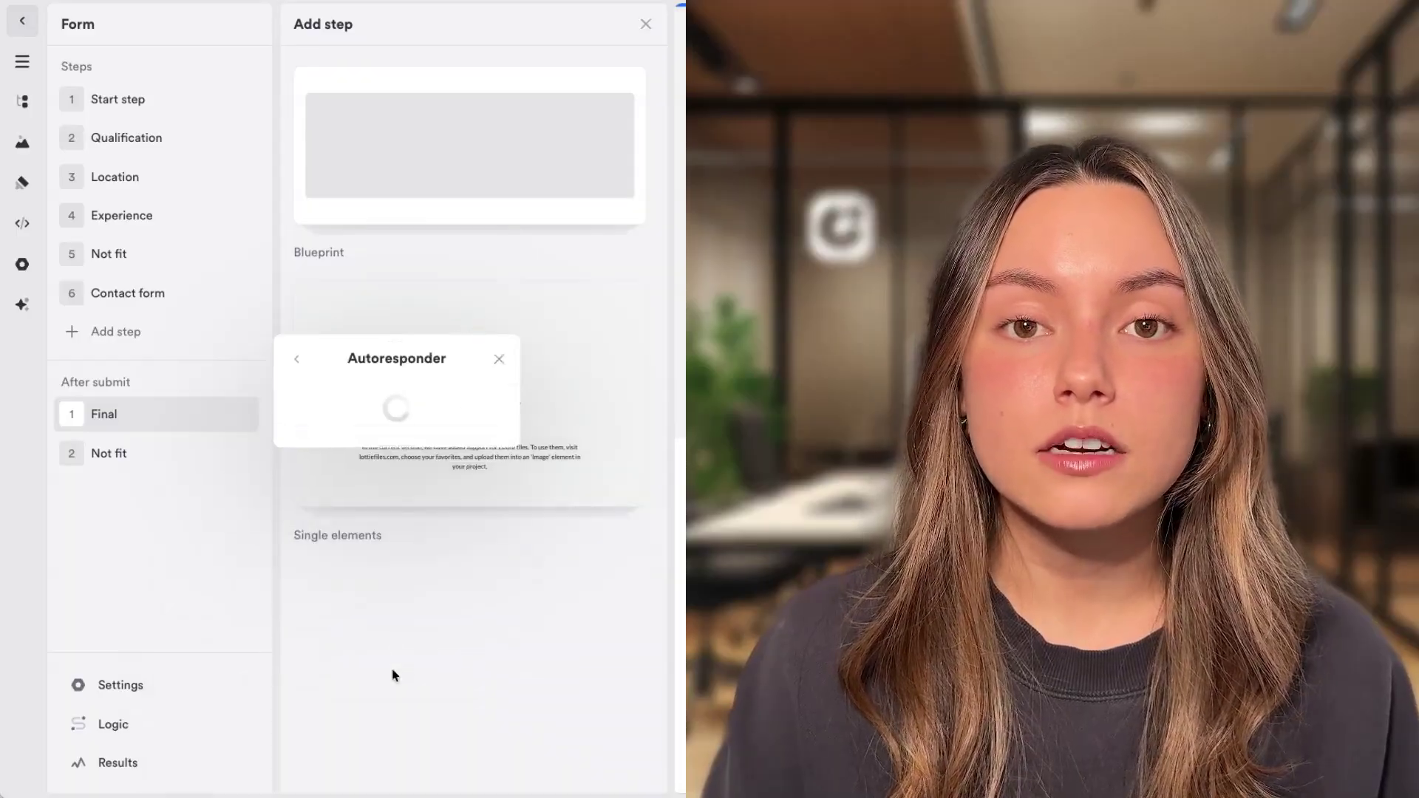
left_click(419, 415)
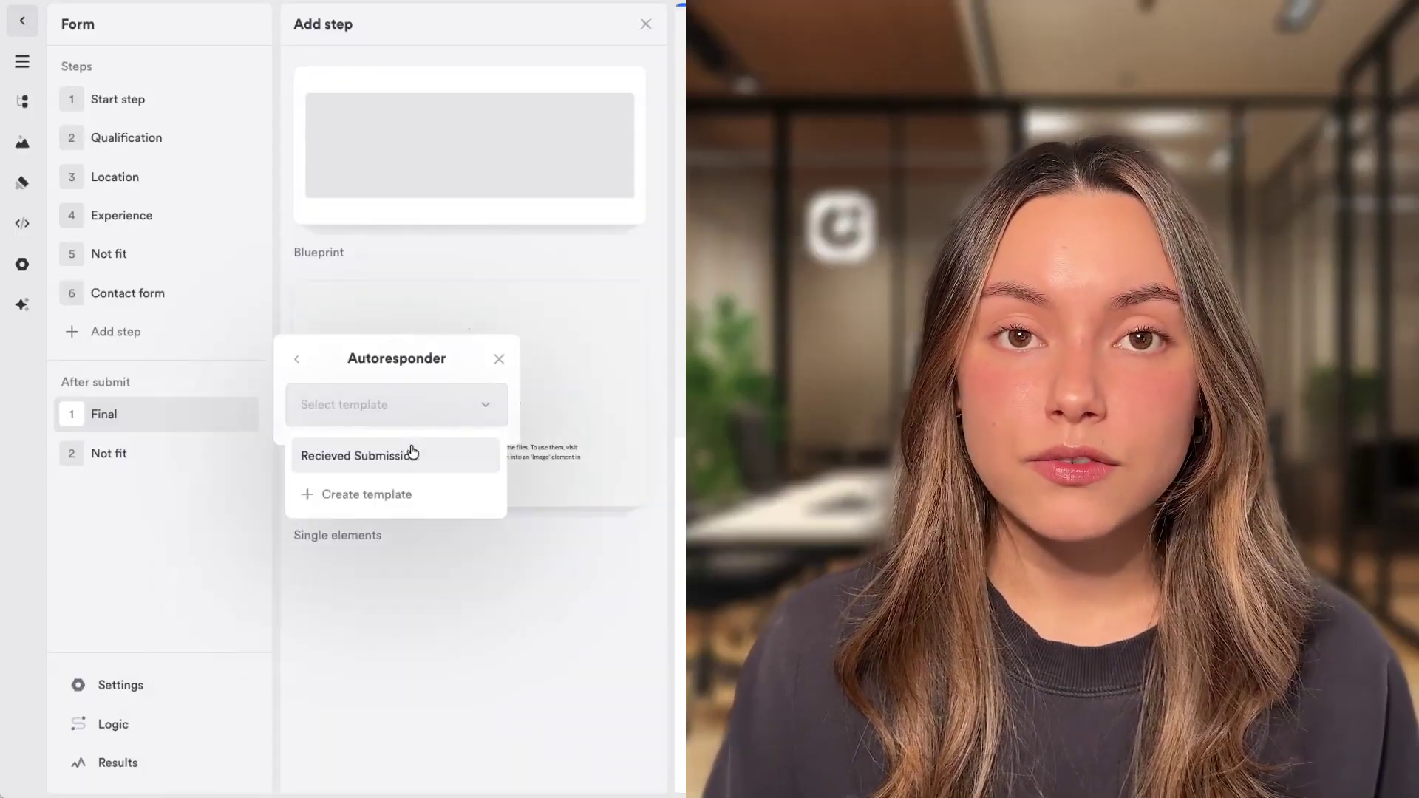
left_click(406, 466)
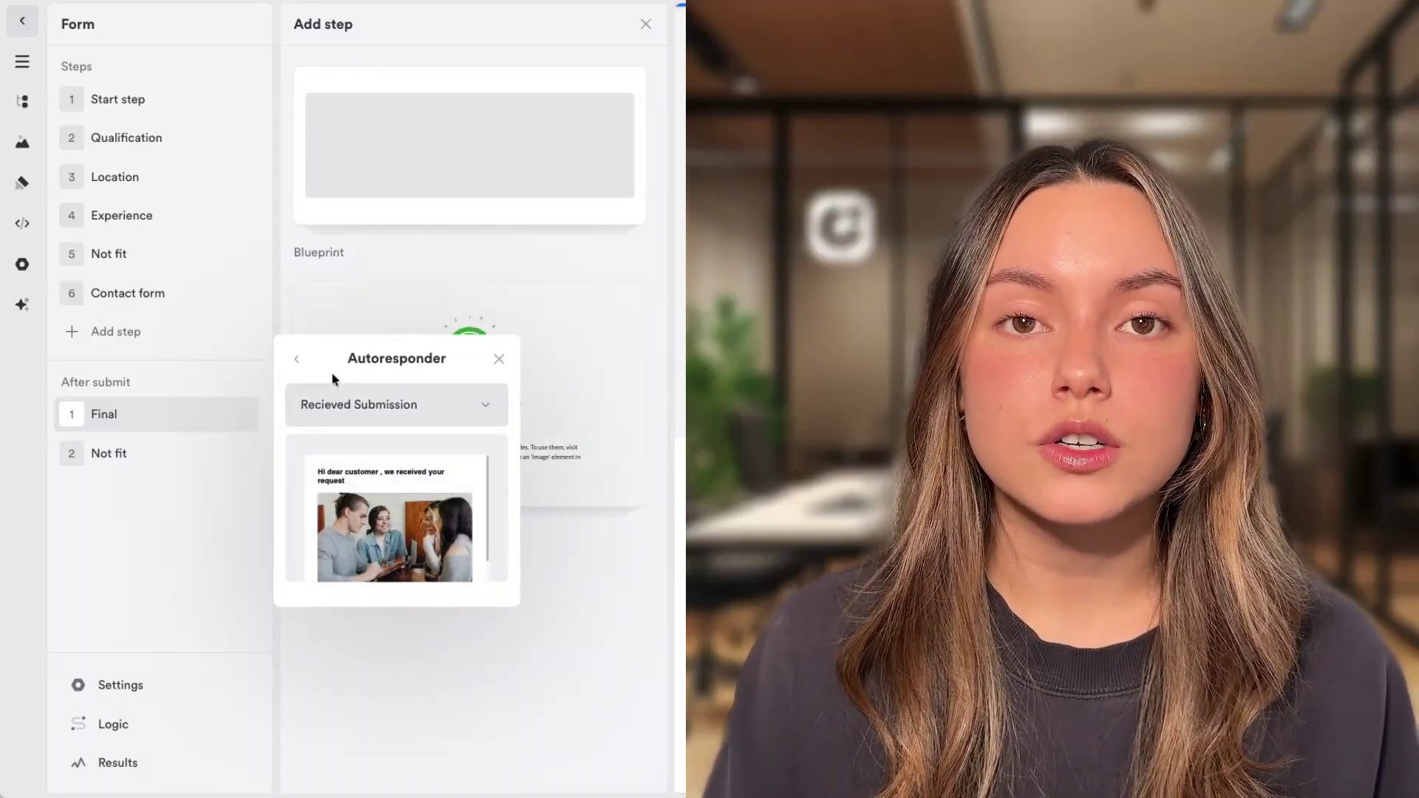
left_click(299, 361)
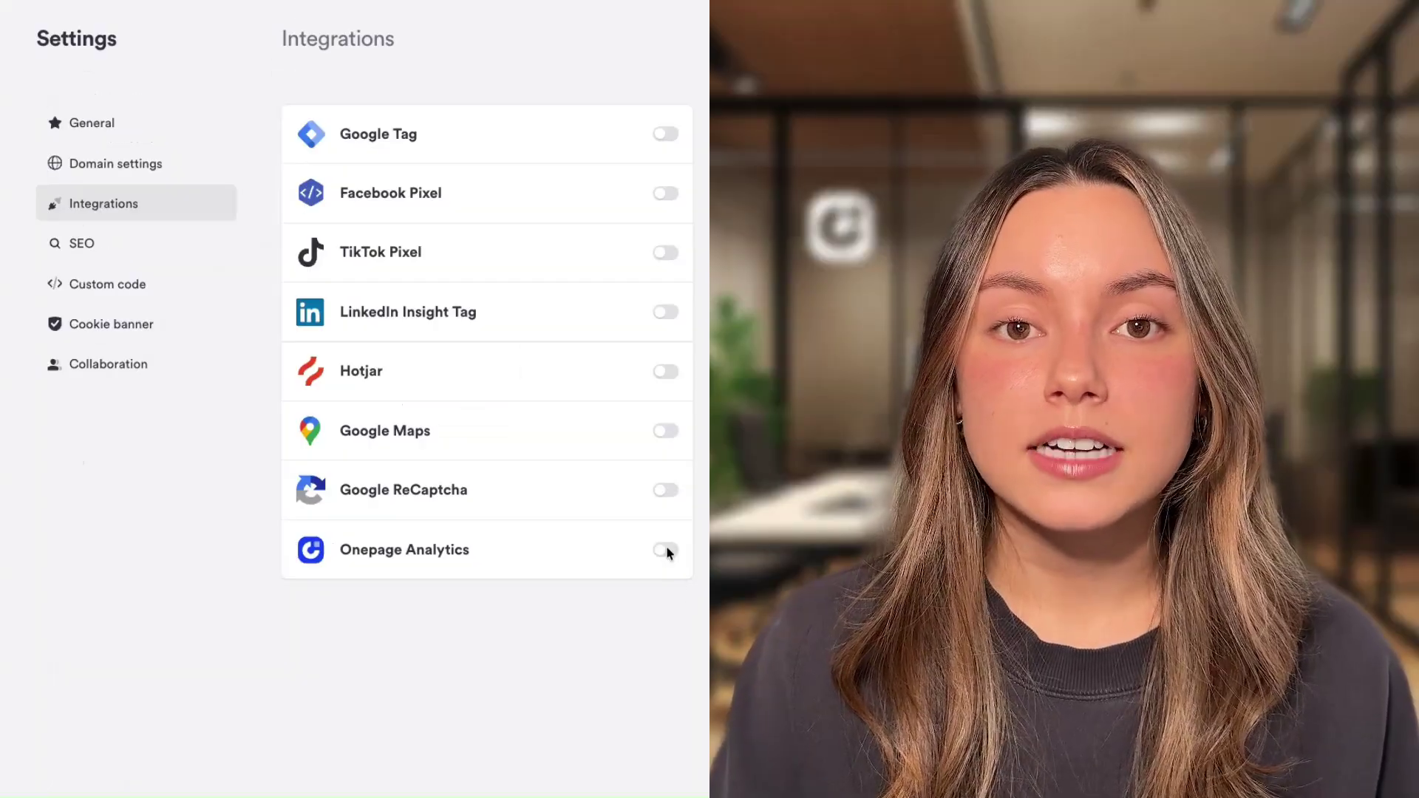
- Enable the Onepage Analytics integration in the project settings
left_click(665, 549)
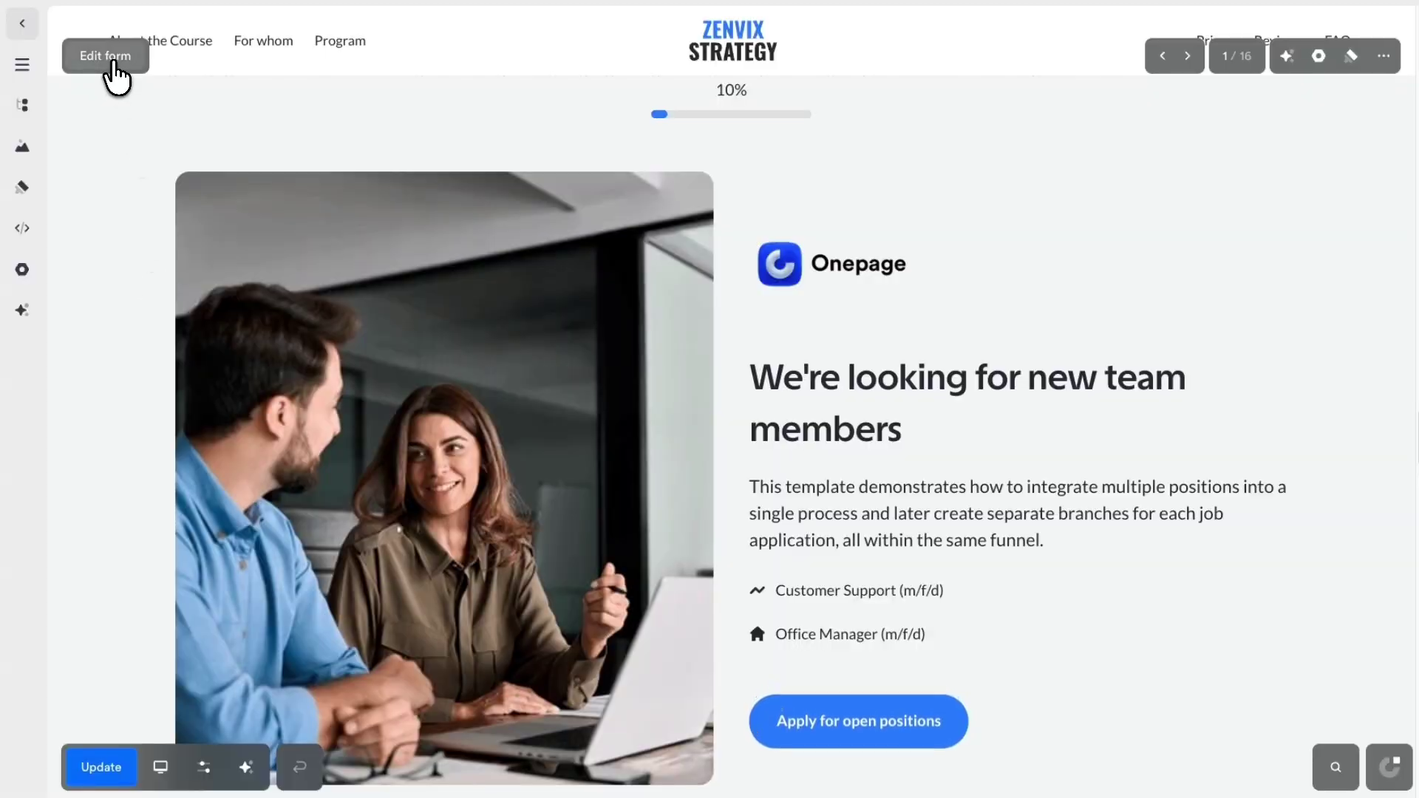
- Review the Recruiting Form's settings for behaviour, transition, navigation and progress bar
left_click(109, 65)
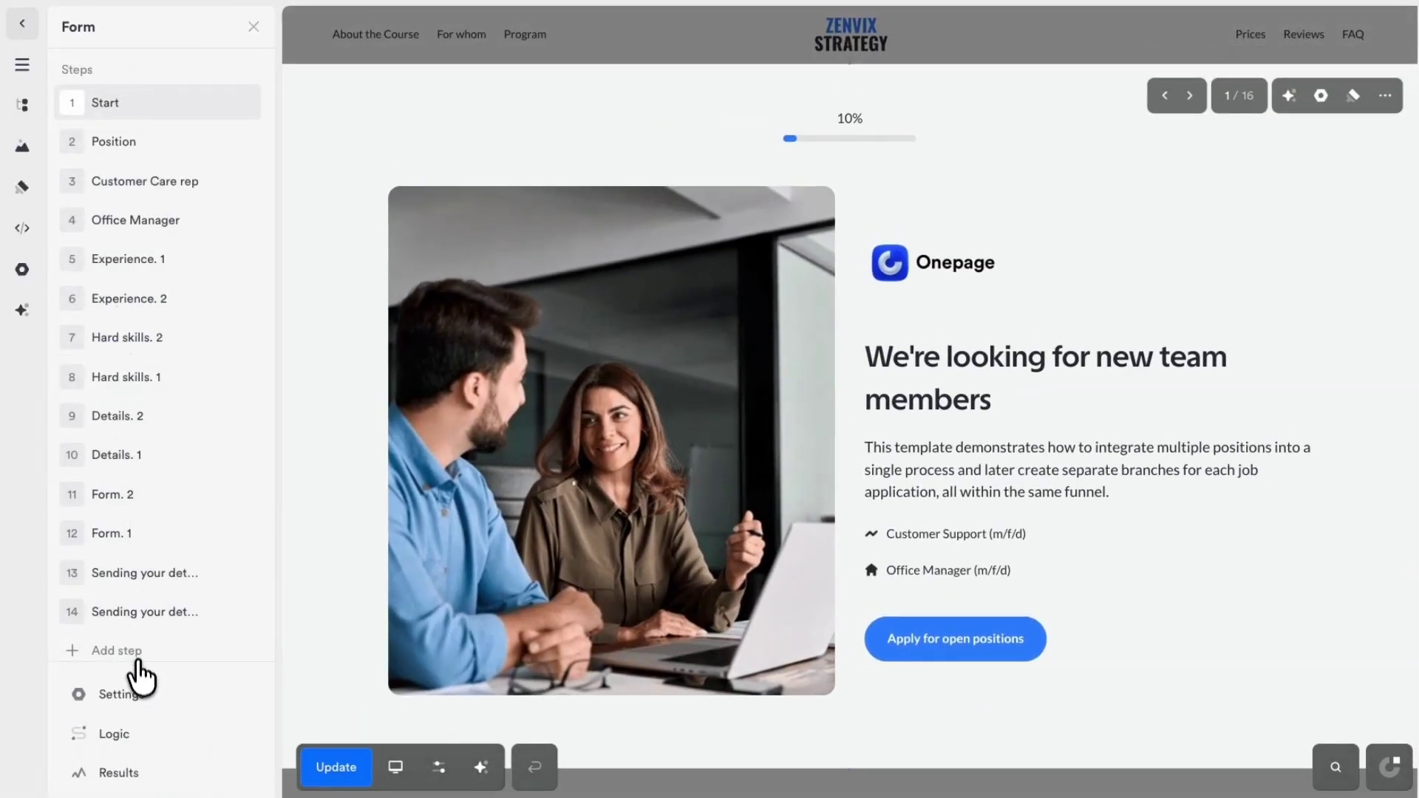
left_click(139, 692)
scroll(139, 680, "down", 2)
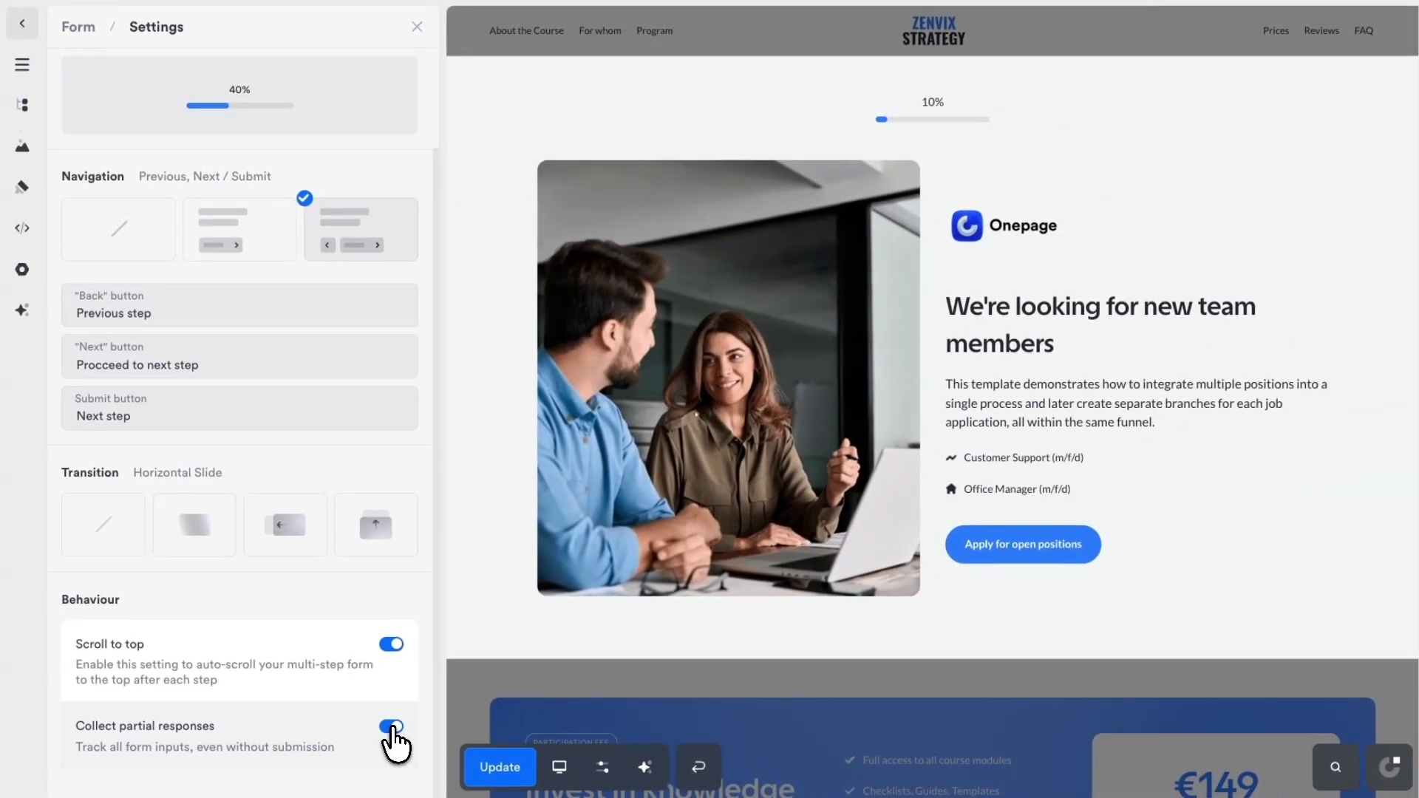
scroll(392, 742, "up", 2)
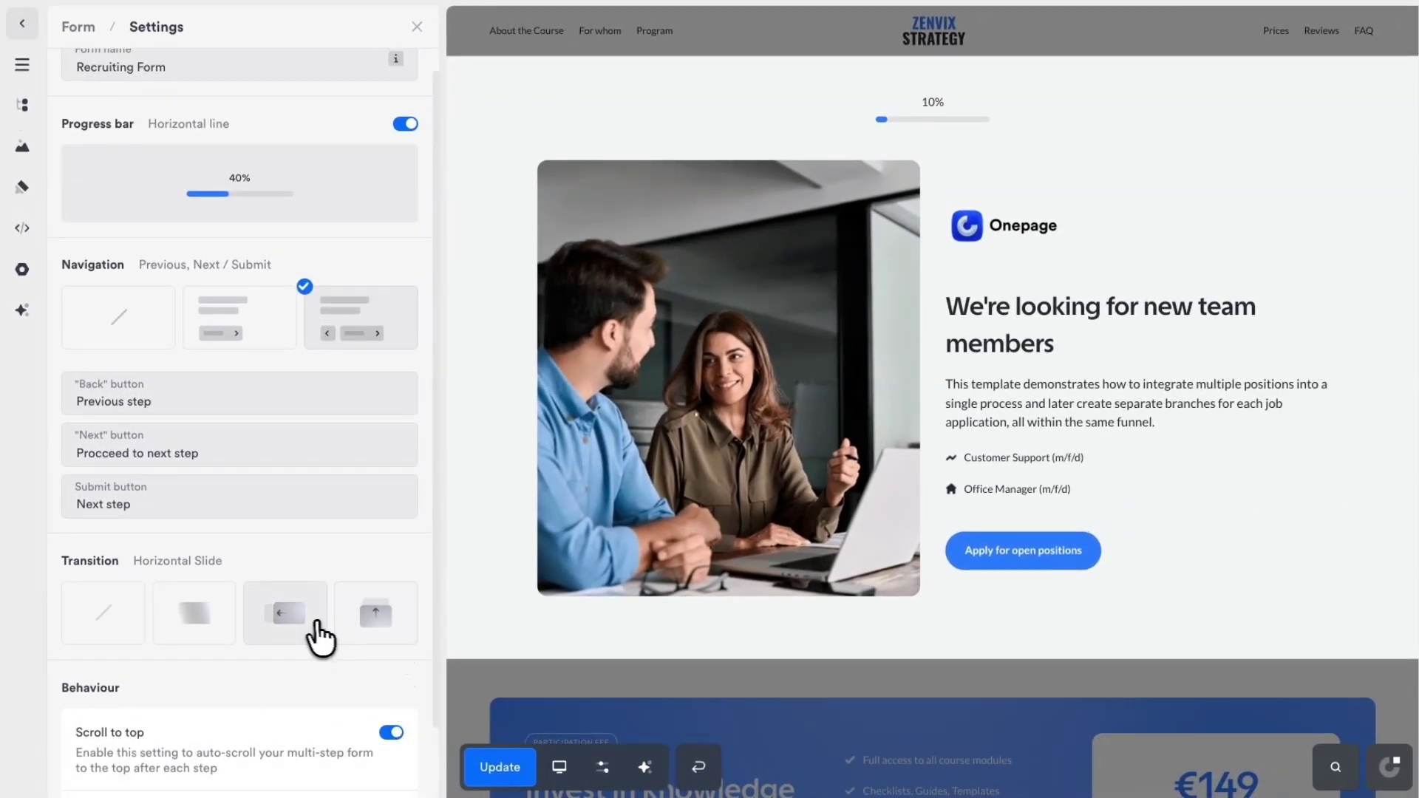
scroll(311, 633, "up", 1)
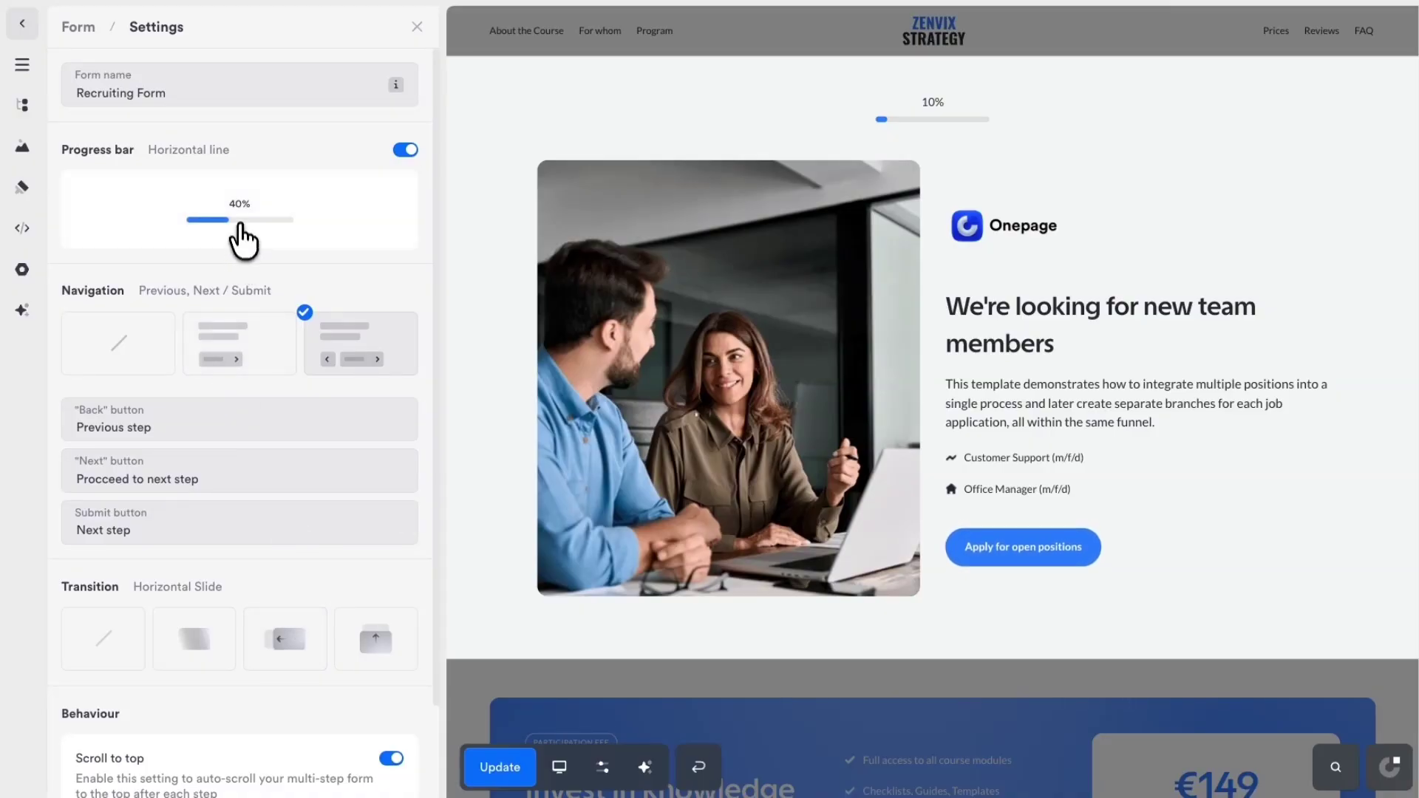
- Examine the form's results in the funnel view, the insights per question and the leads
left_click(74, 26)
left_click(118, 770)
left_click(193, 73)
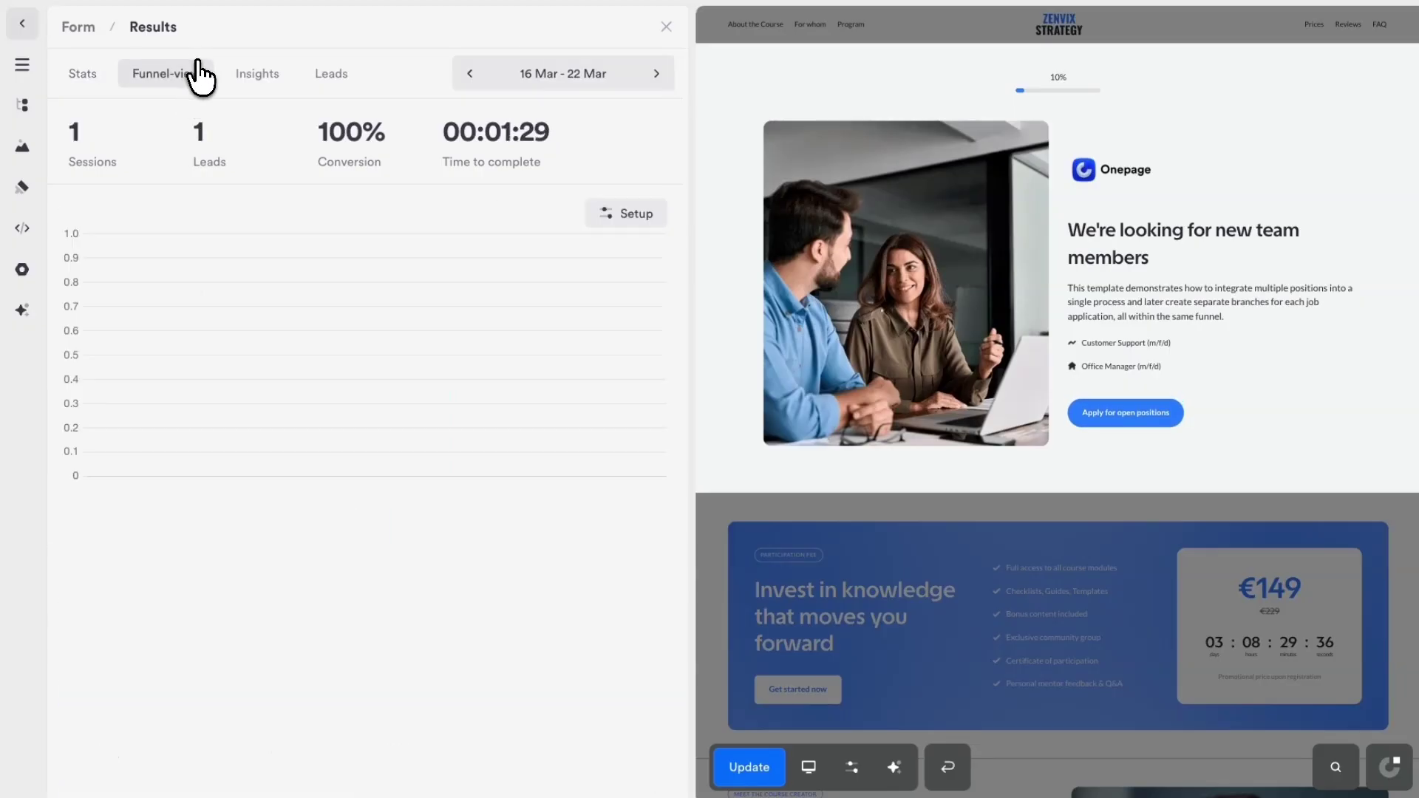
left_click(247, 74)
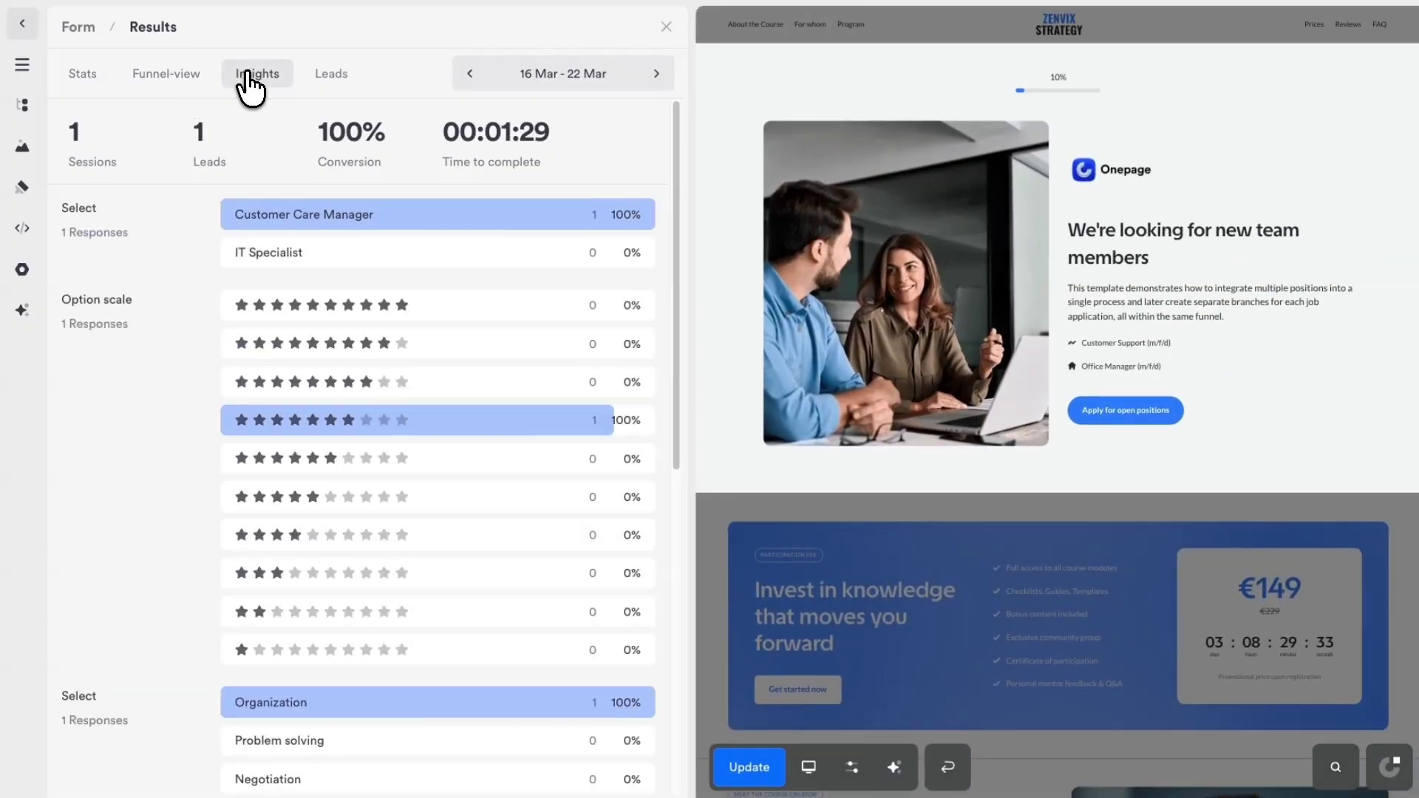
left_click(311, 74)
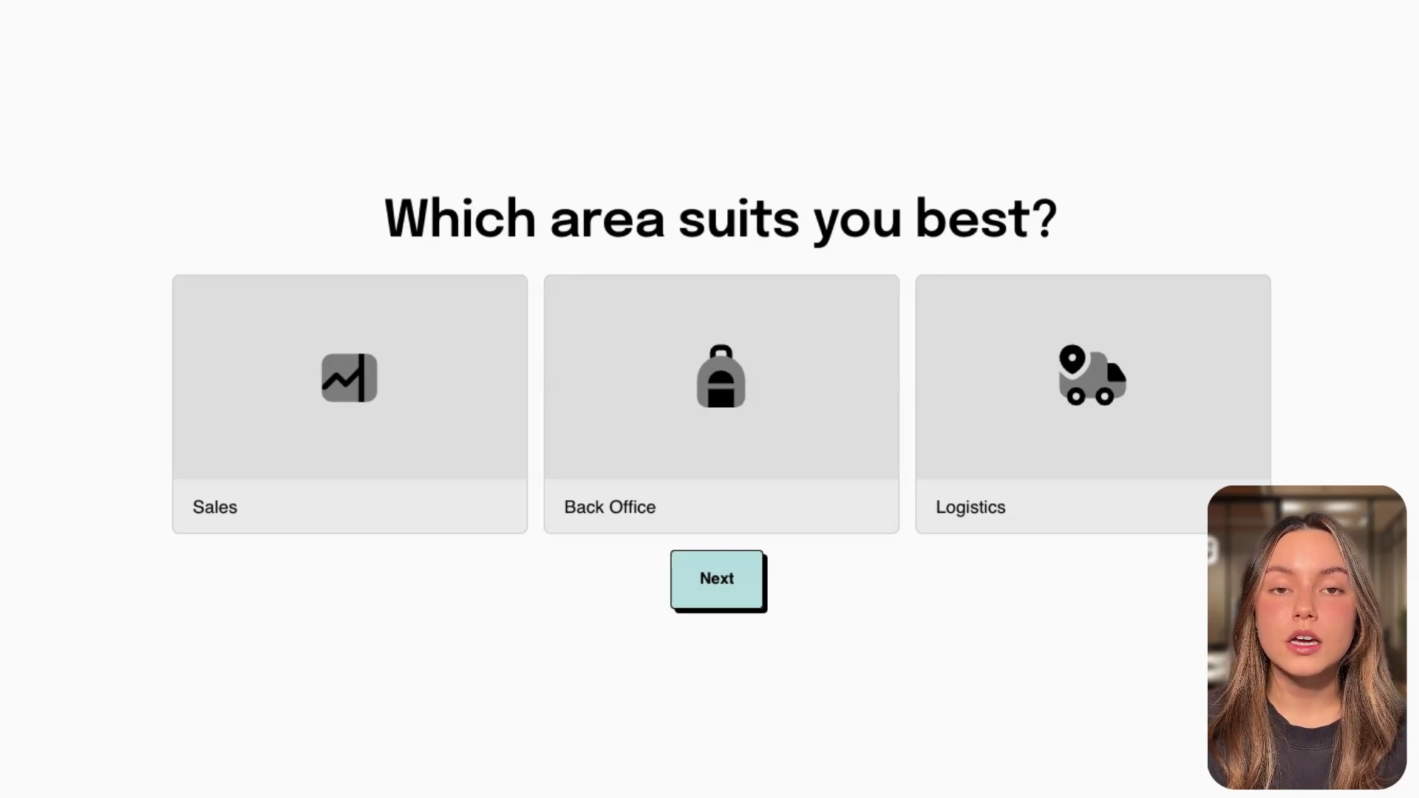
- In the live application funnel, try the Sales and Back Office areas, settle on Logistics and continue
left_click(362, 505)
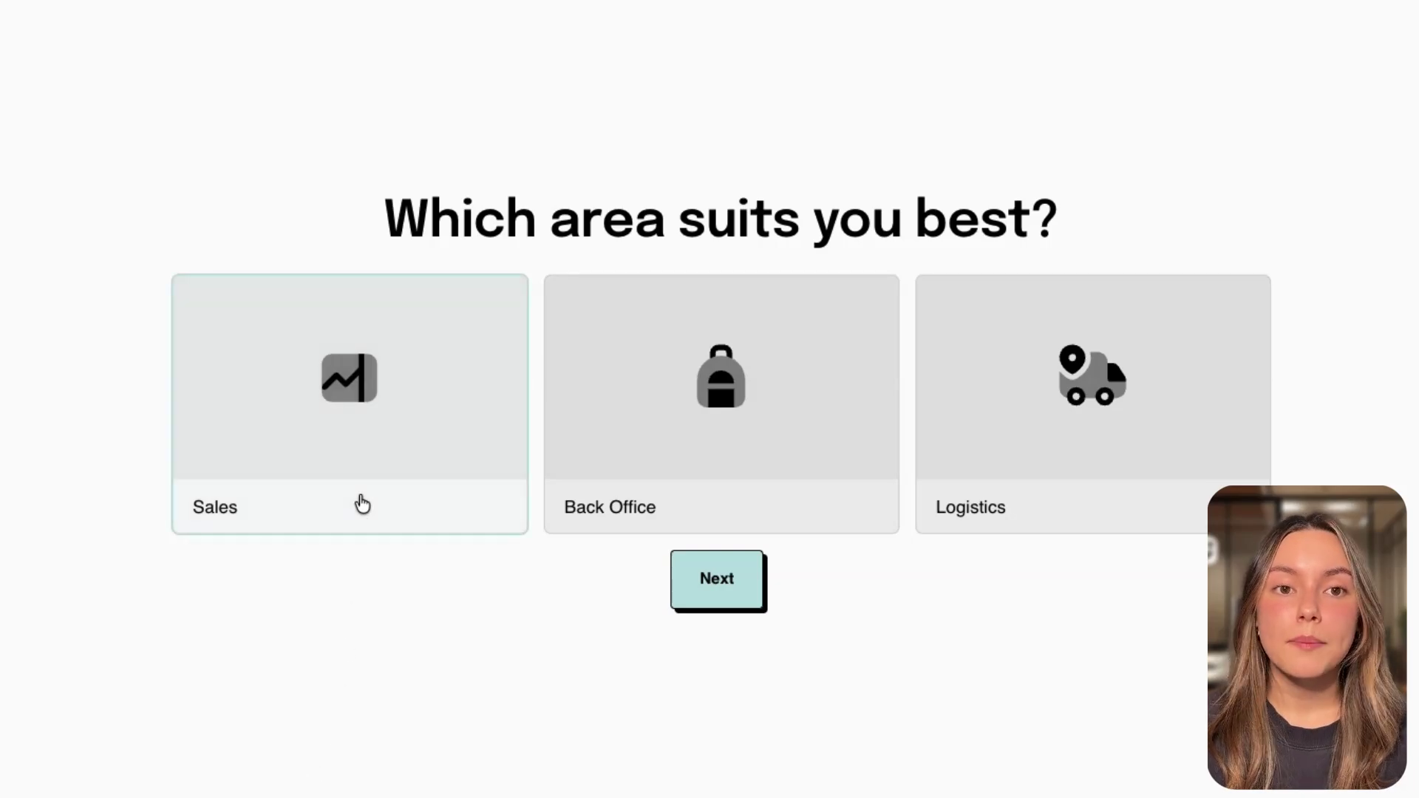
left_click(565, 495)
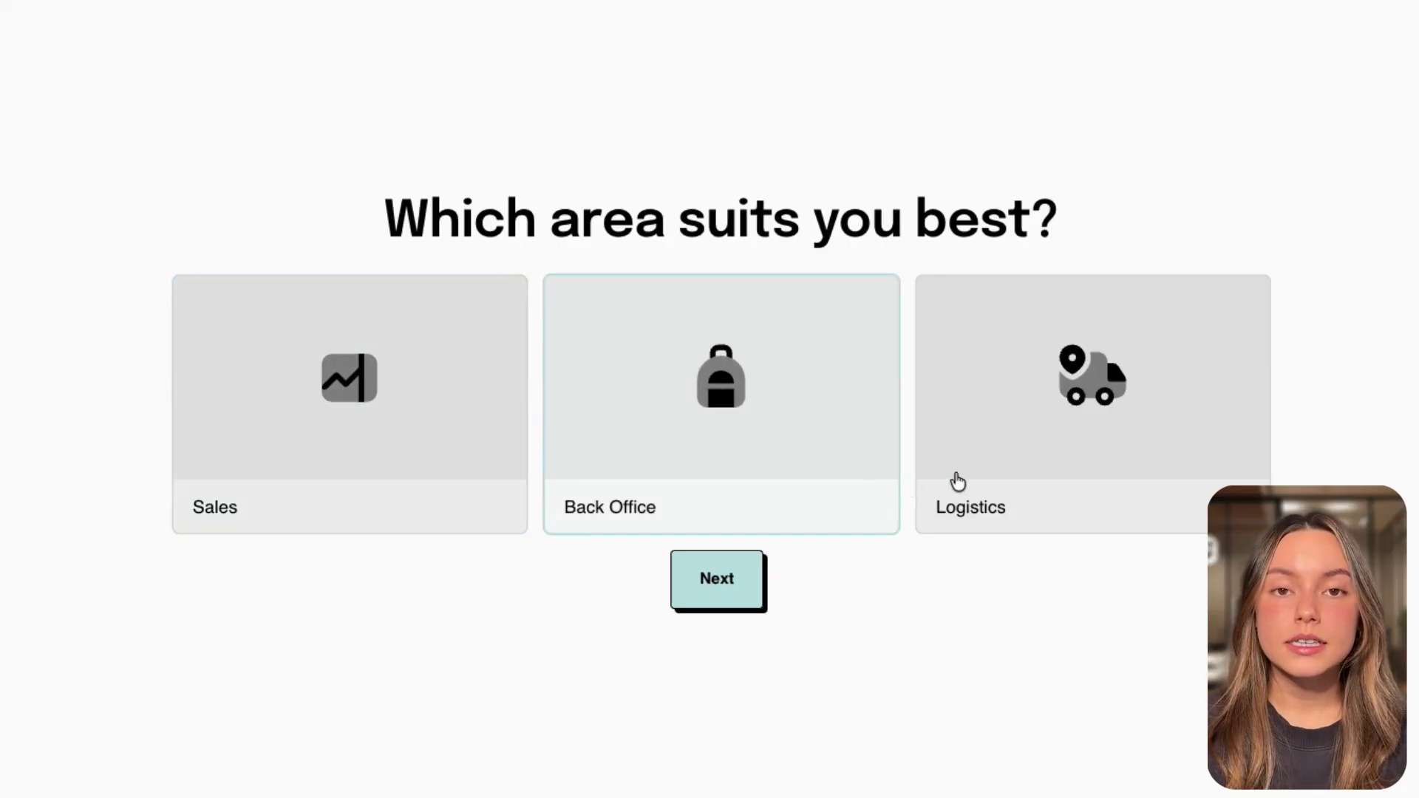
left_click(1044, 475)
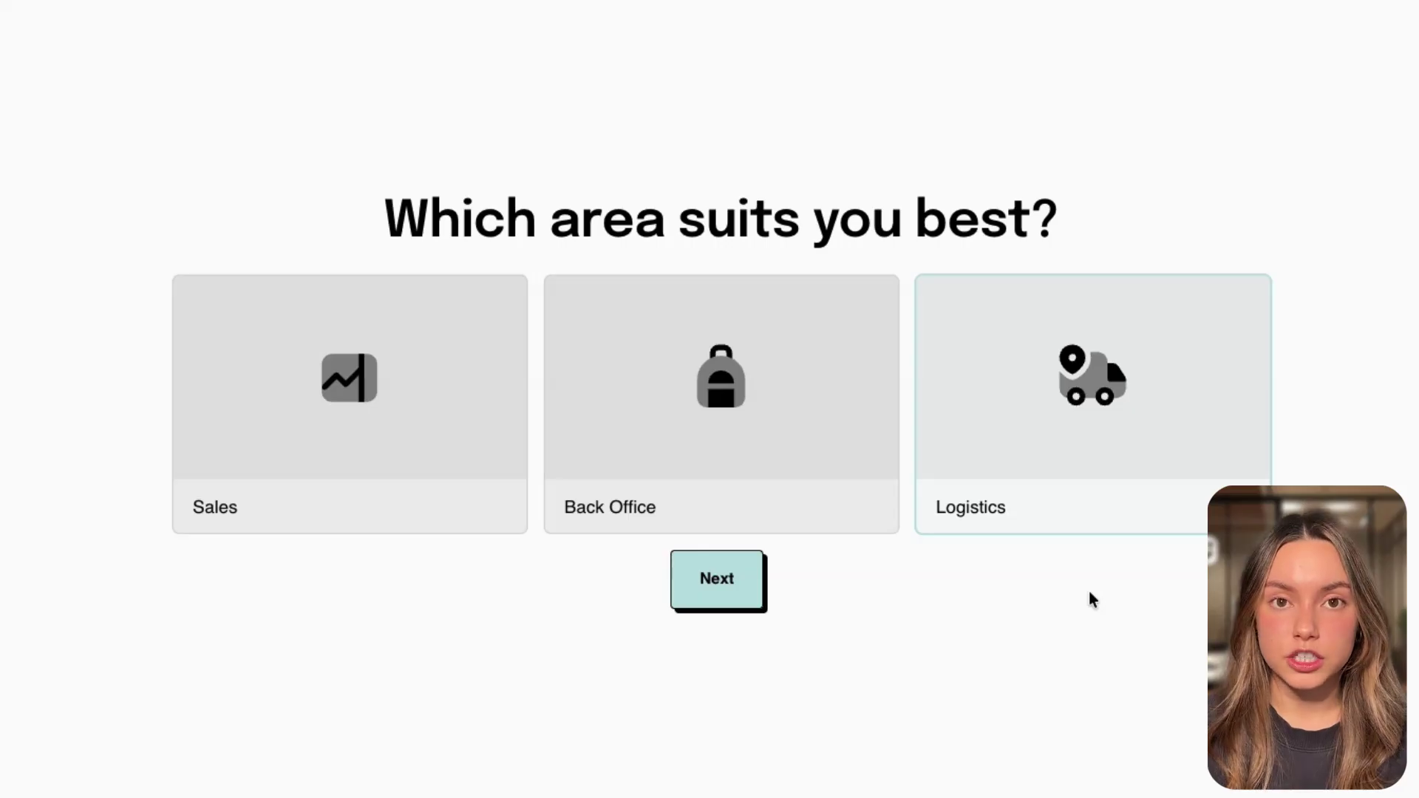
left_click(748, 591)
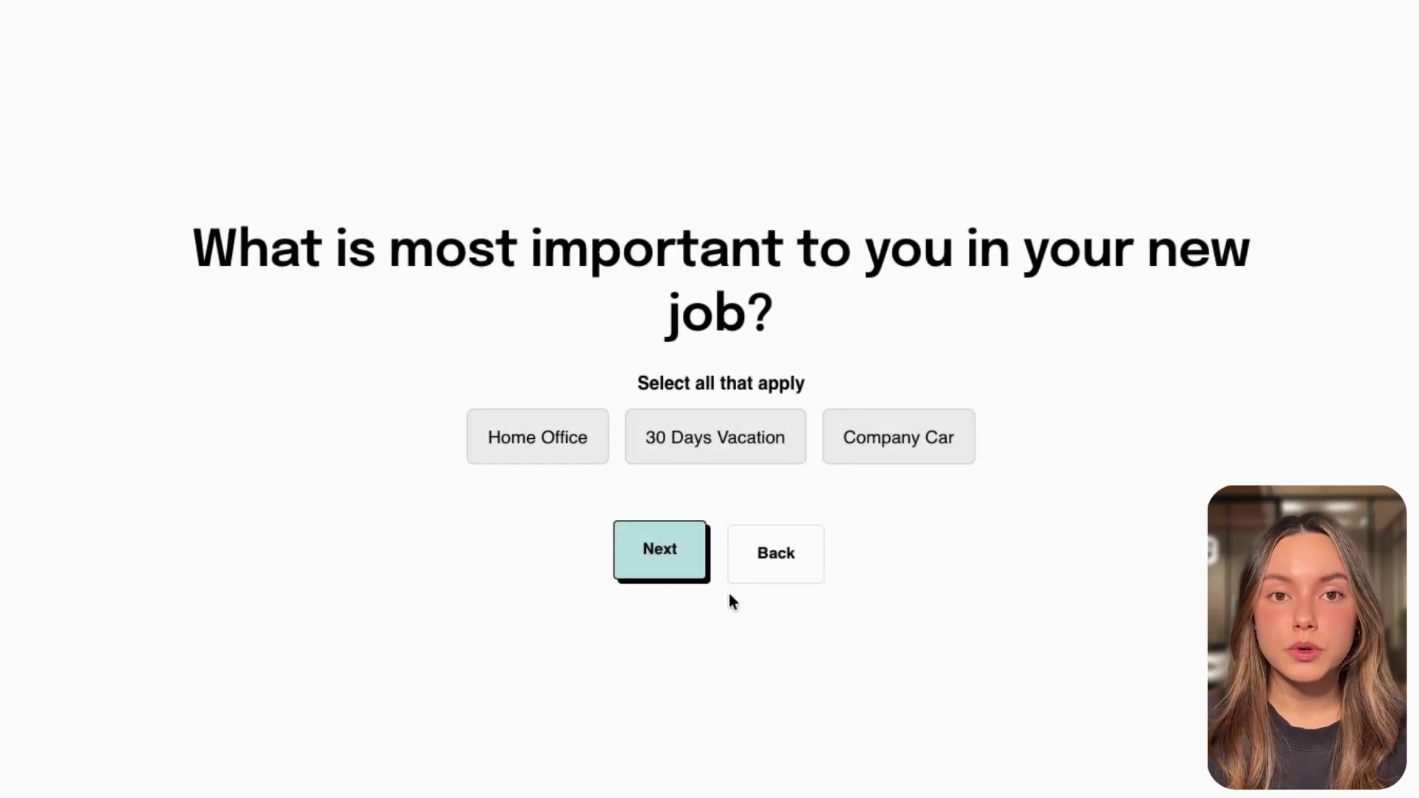
- Choose Home Office, 30 Days Vacation and Company Car as the most important job benefits and continue
left_click(547, 464)
left_click(708, 467)
left_click(867, 465)
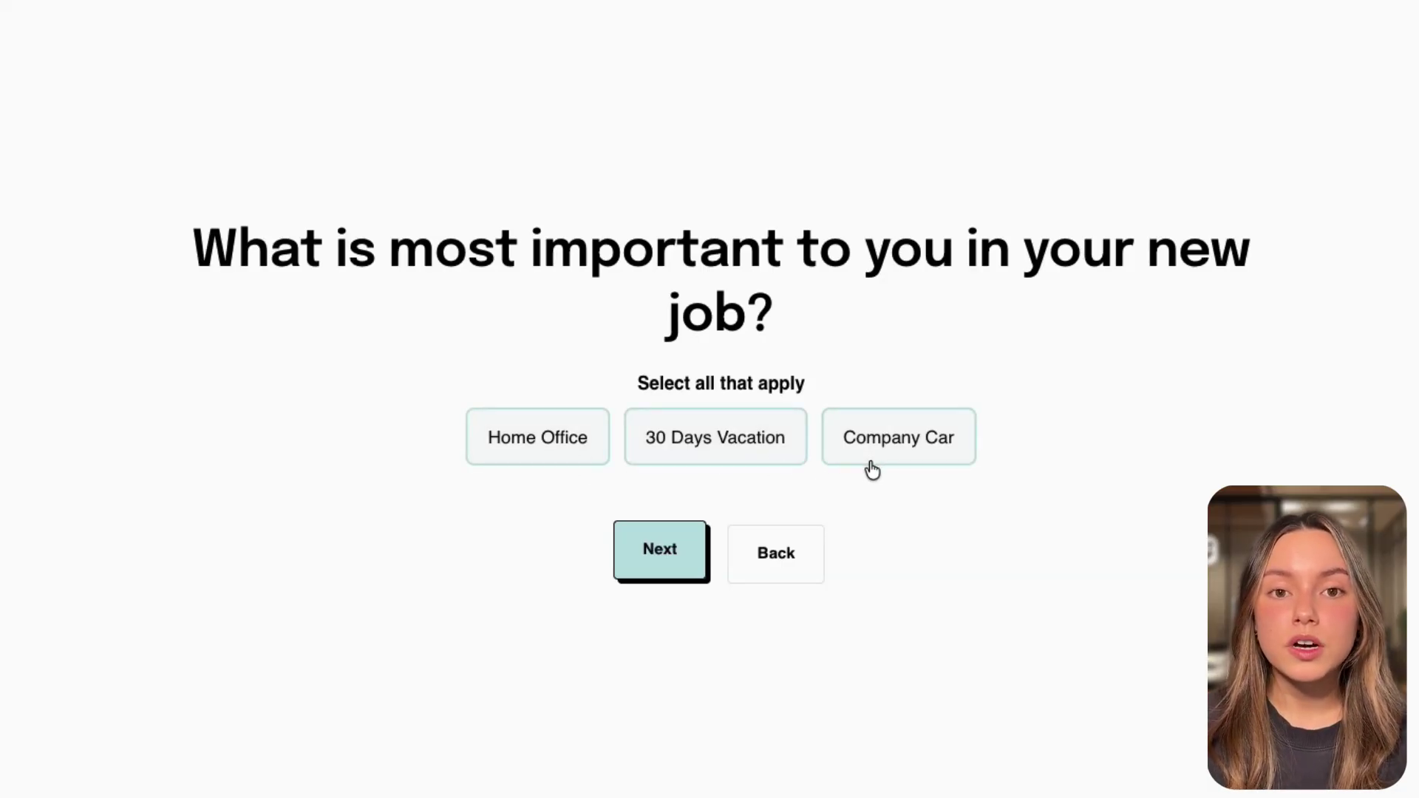
left_click(650, 563)
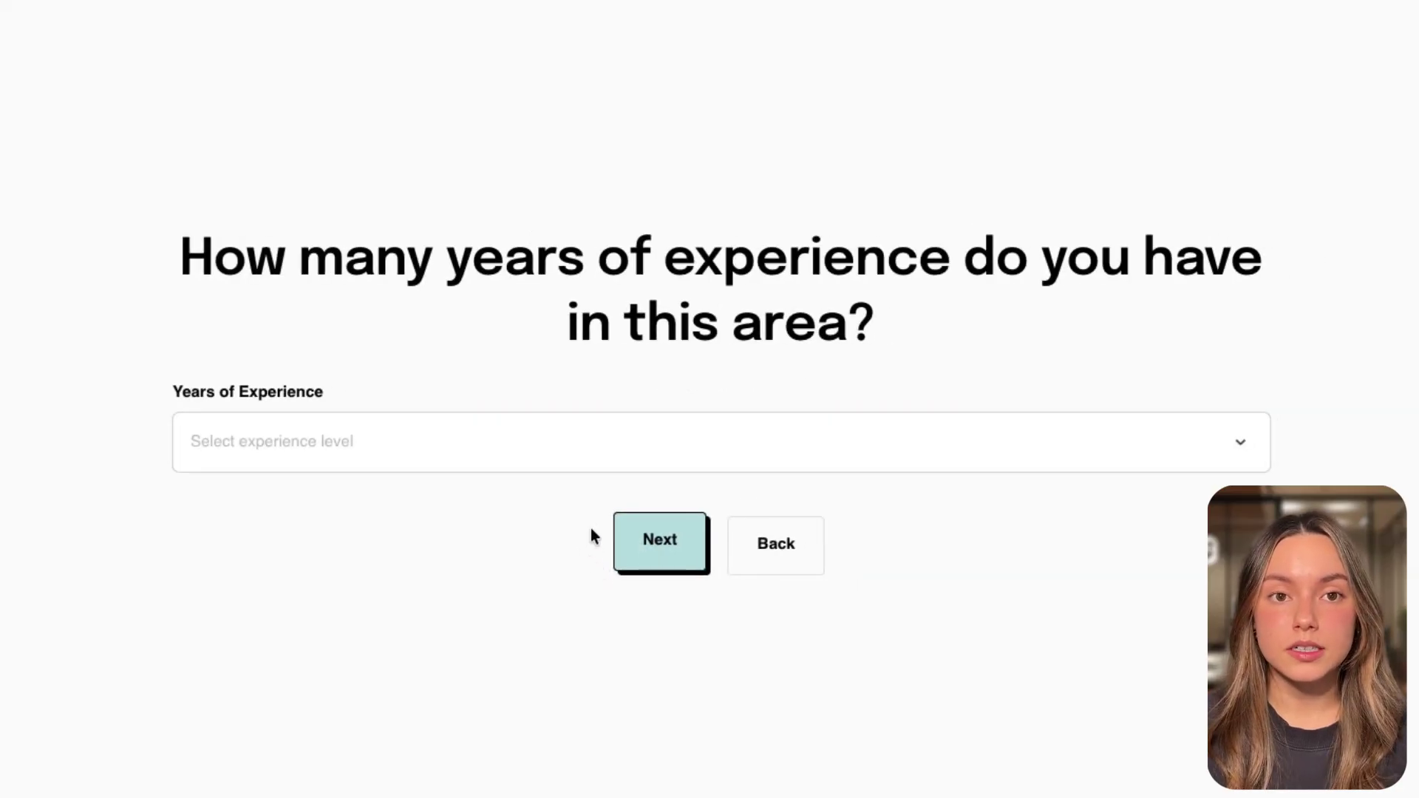
- Answer the experience question with 3-5 years and rate CRM confidence as 9
left_click(634, 448)
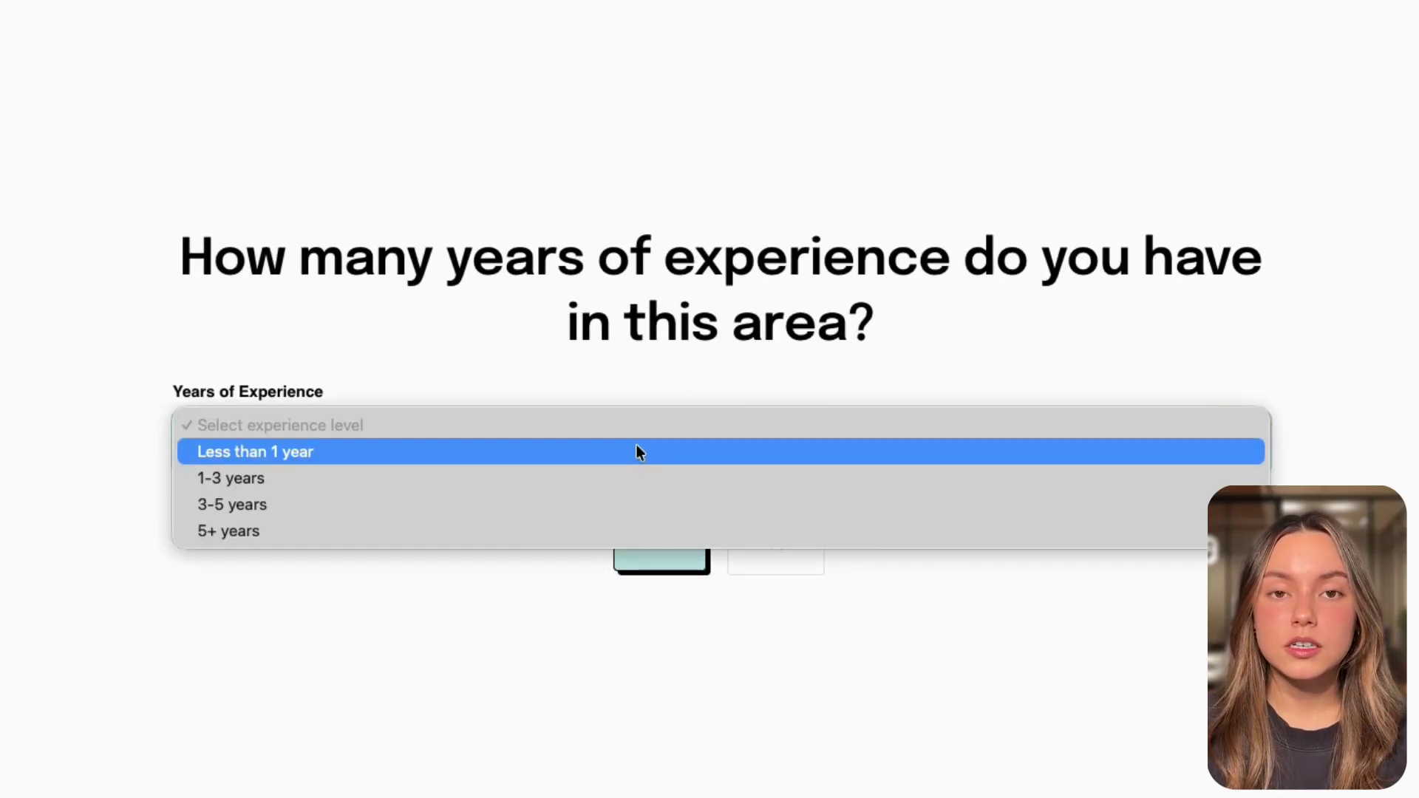
left_click(623, 507)
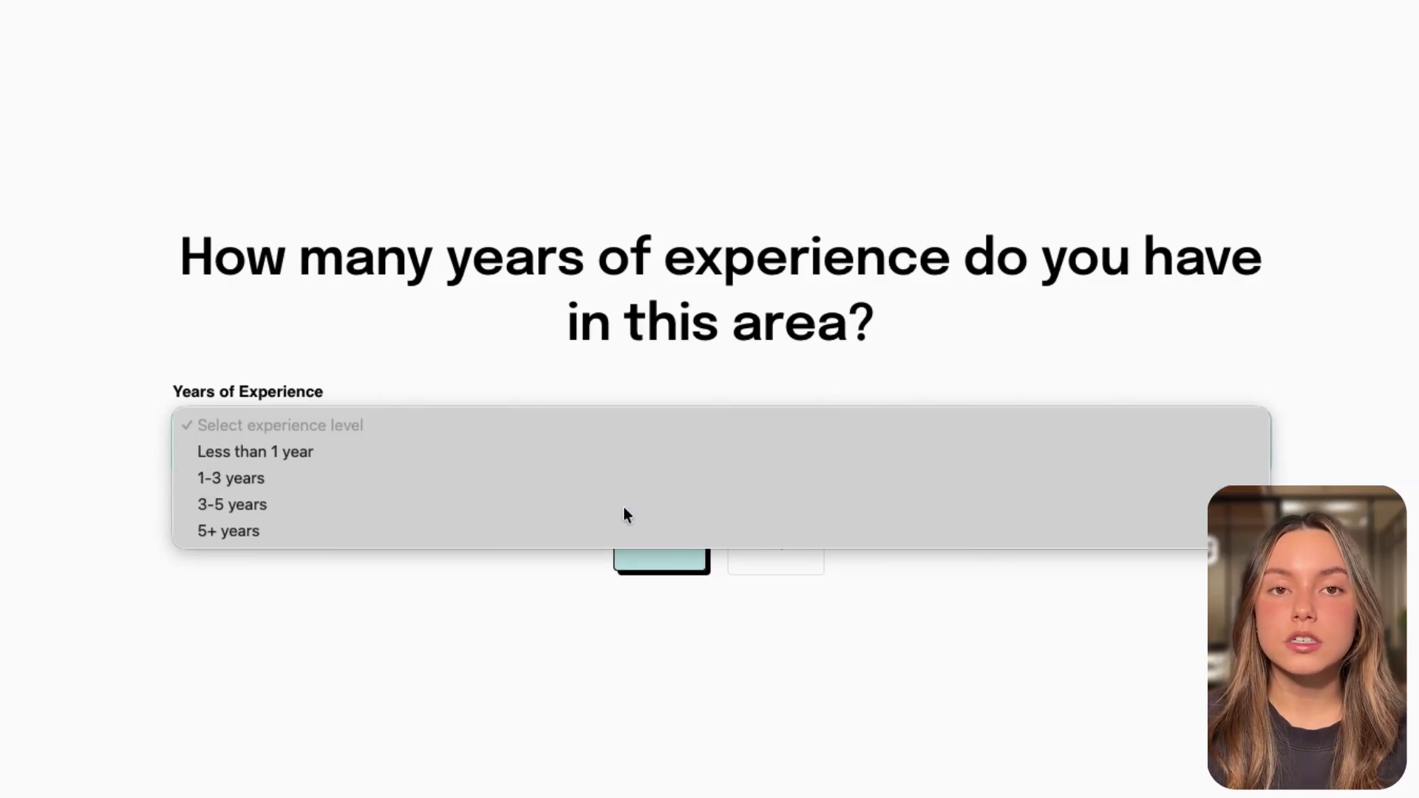
left_click(643, 537)
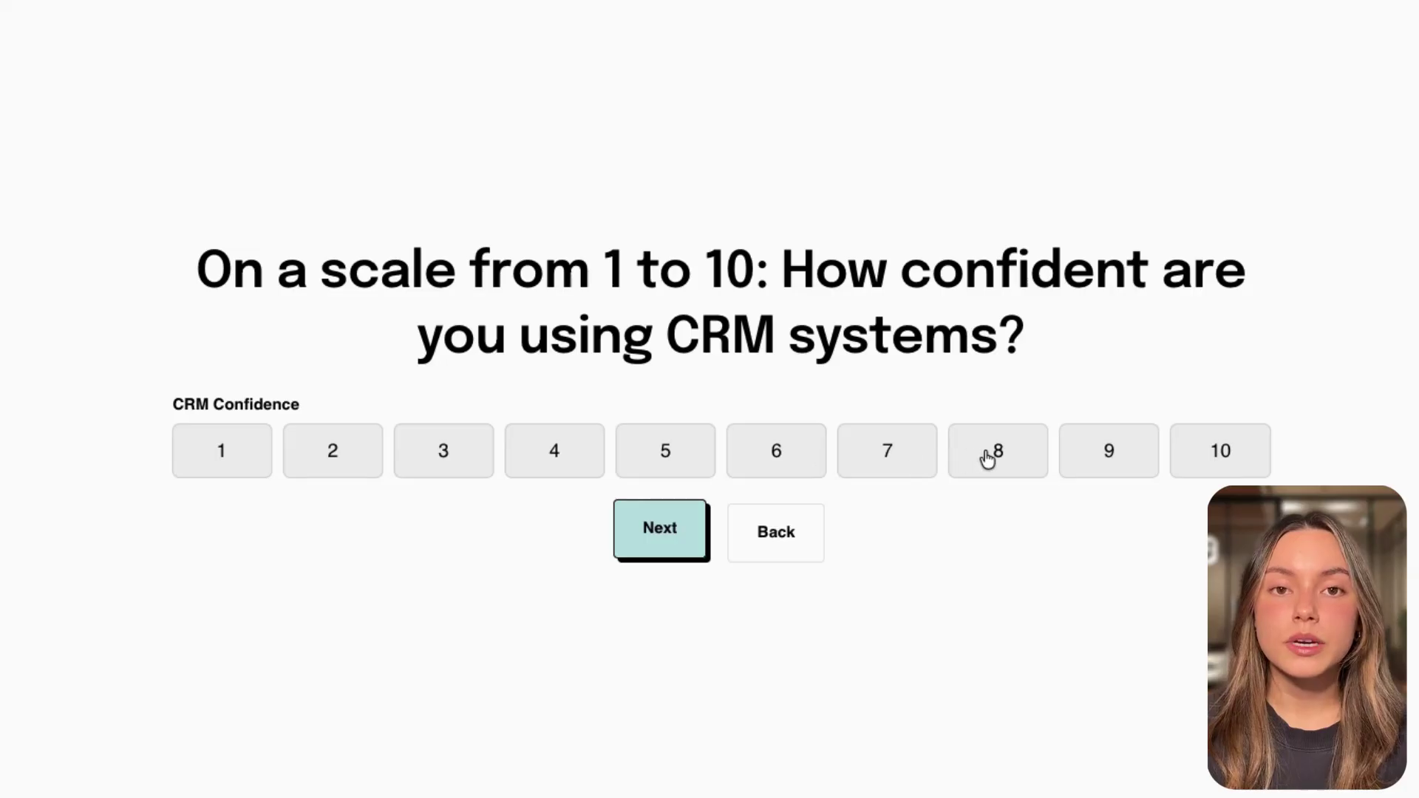
left_click(1108, 464)
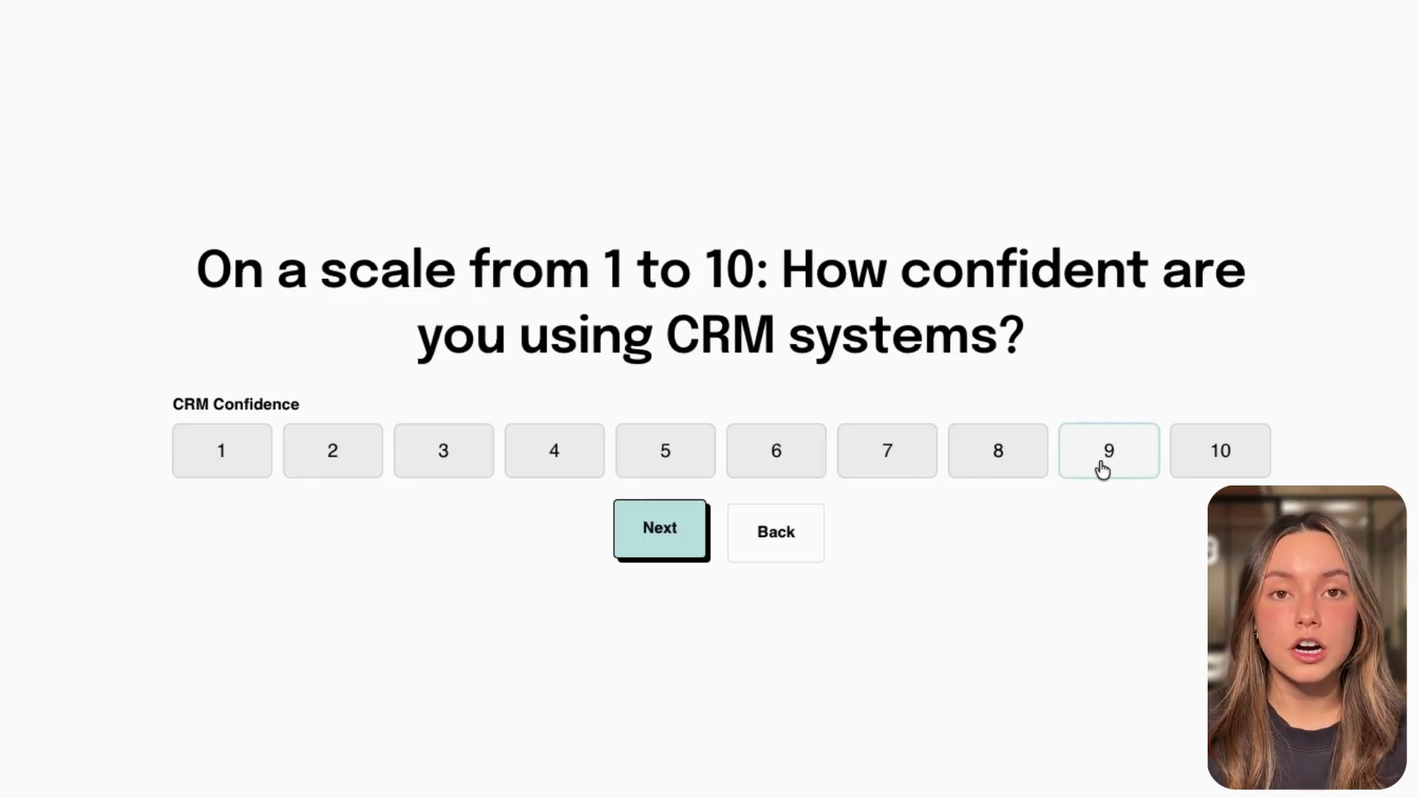
left_click(688, 525)
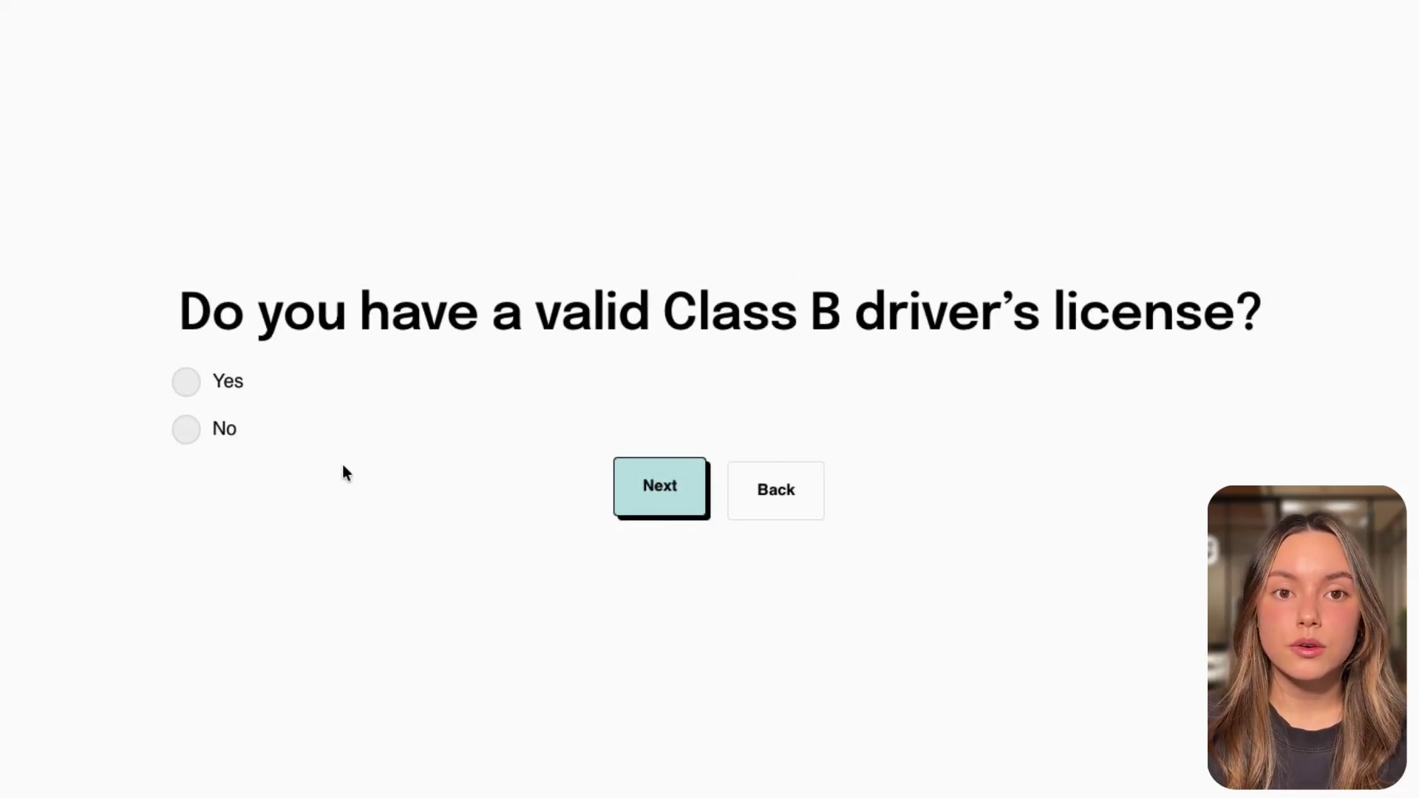
- Answer No to the Class B driver's license question and set the months to start to 2
left_click(195, 431)
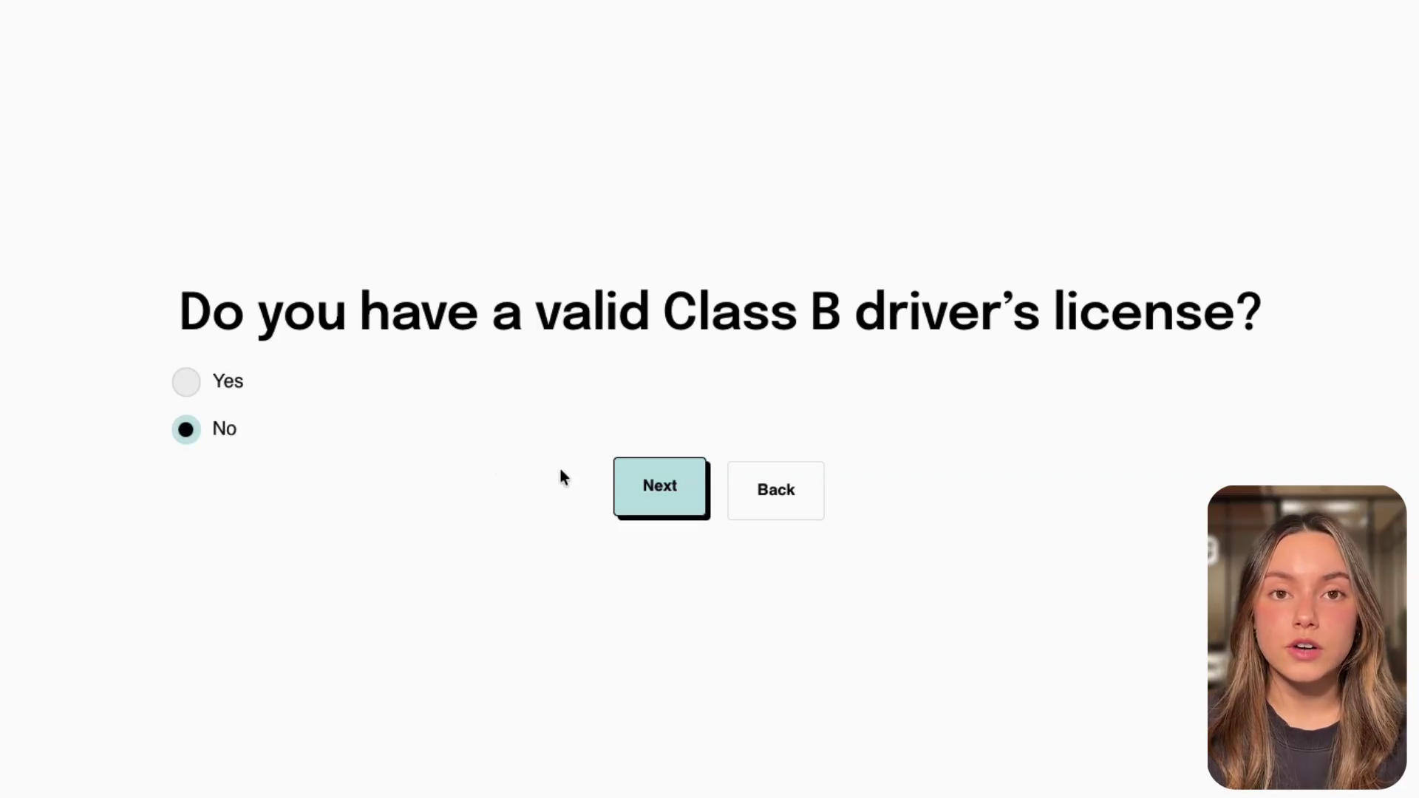
left_click(652, 493)
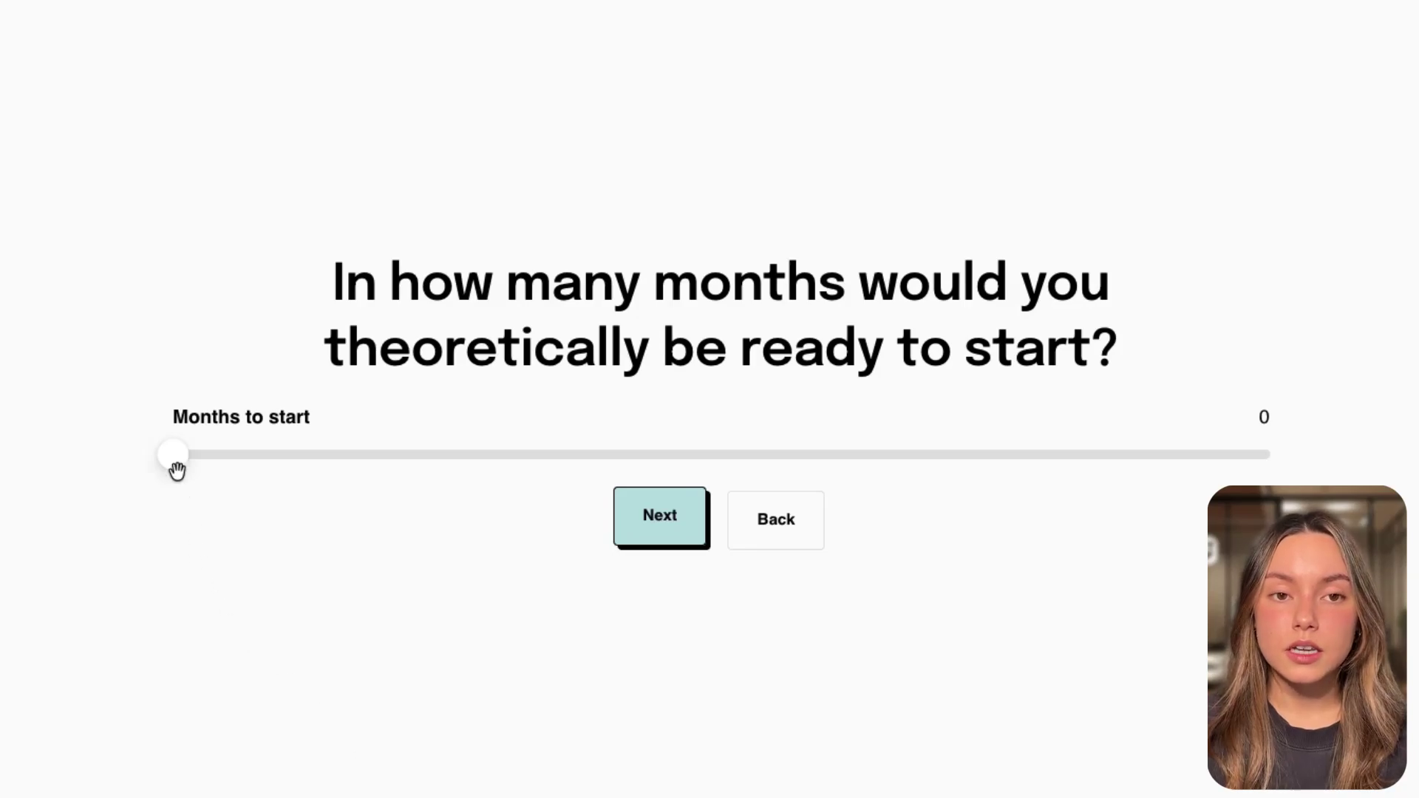
left_click_drag(177, 456, 529, 449)
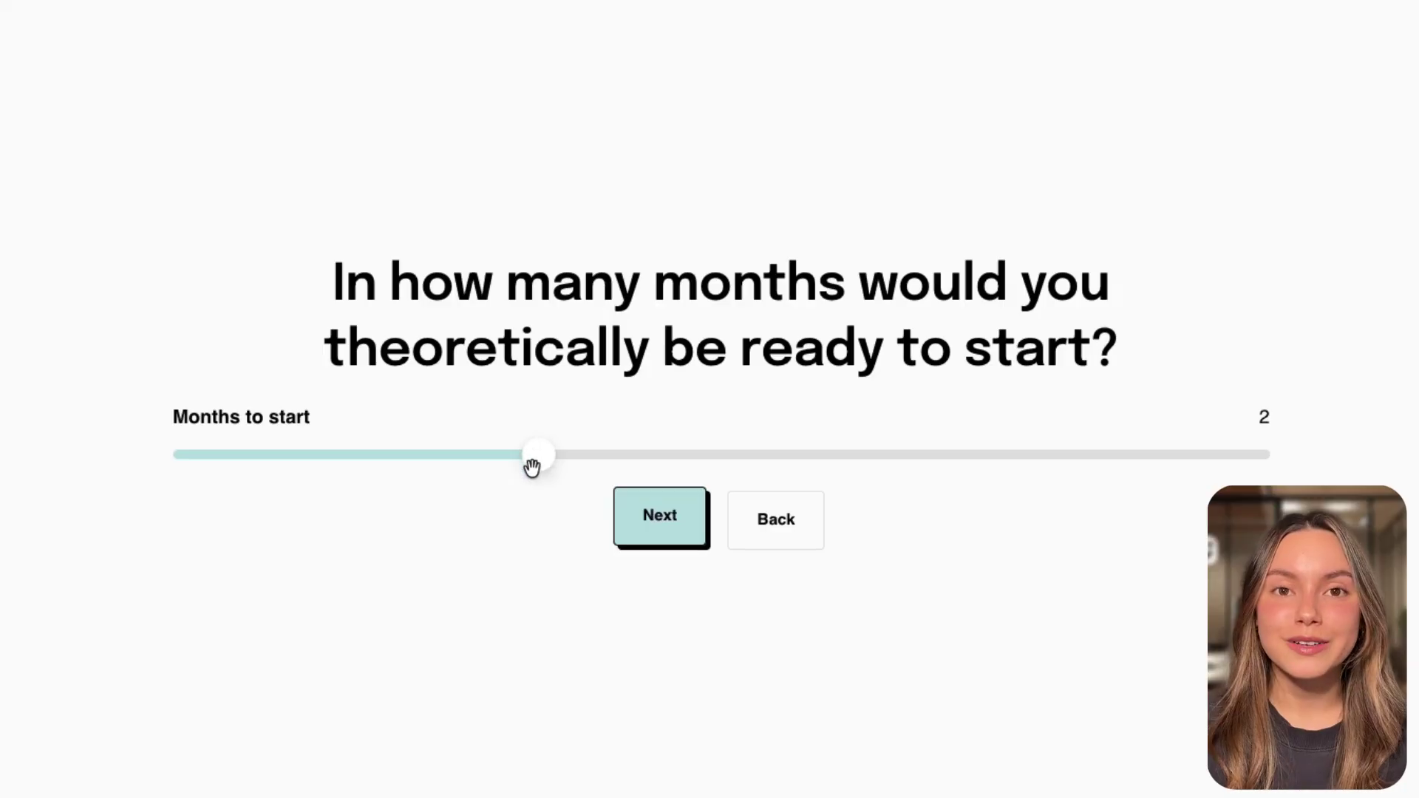
left_click(646, 526)
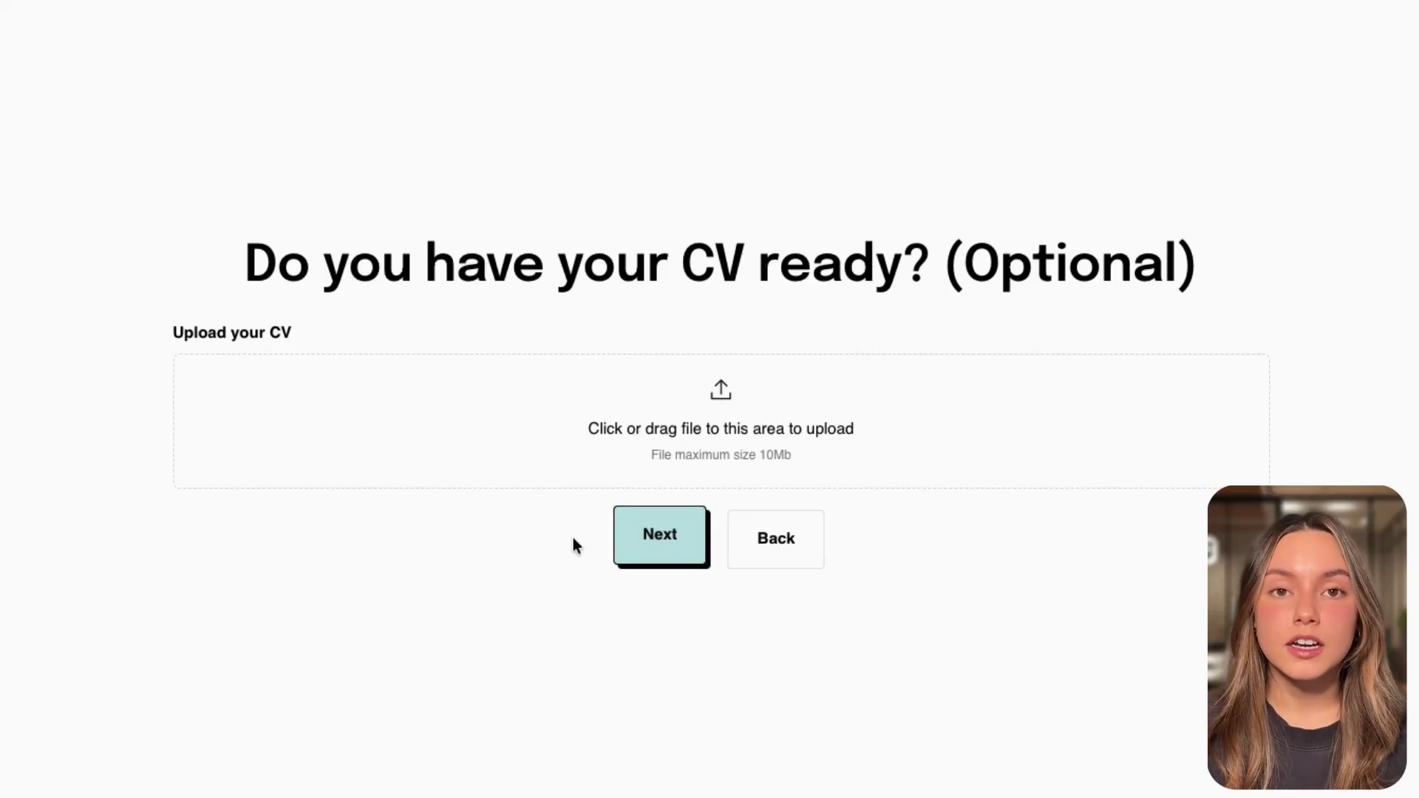
- Continue past the optional CV upload and the contact details, agree to the Data Protection Document and submit the application
left_click(635, 538)
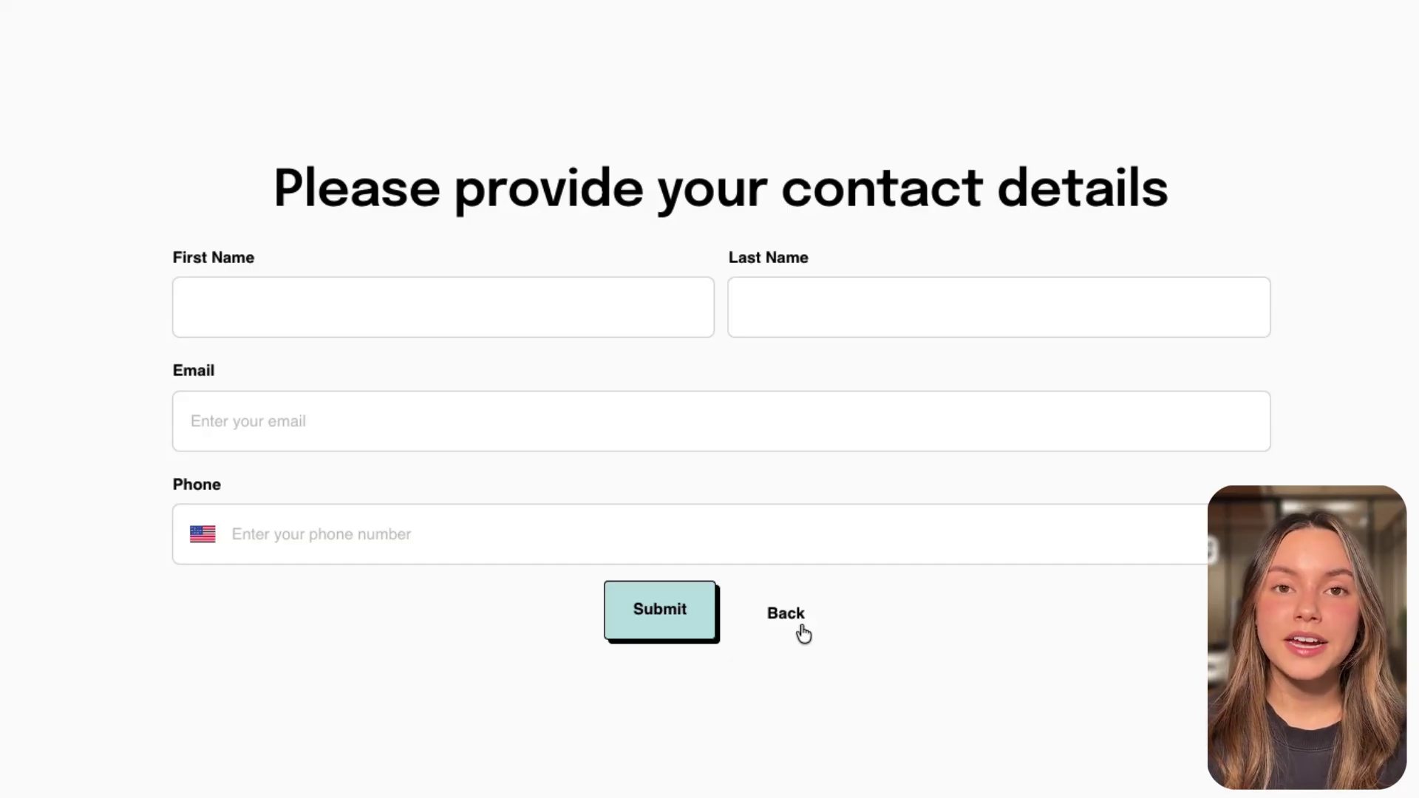
left_click(673, 628)
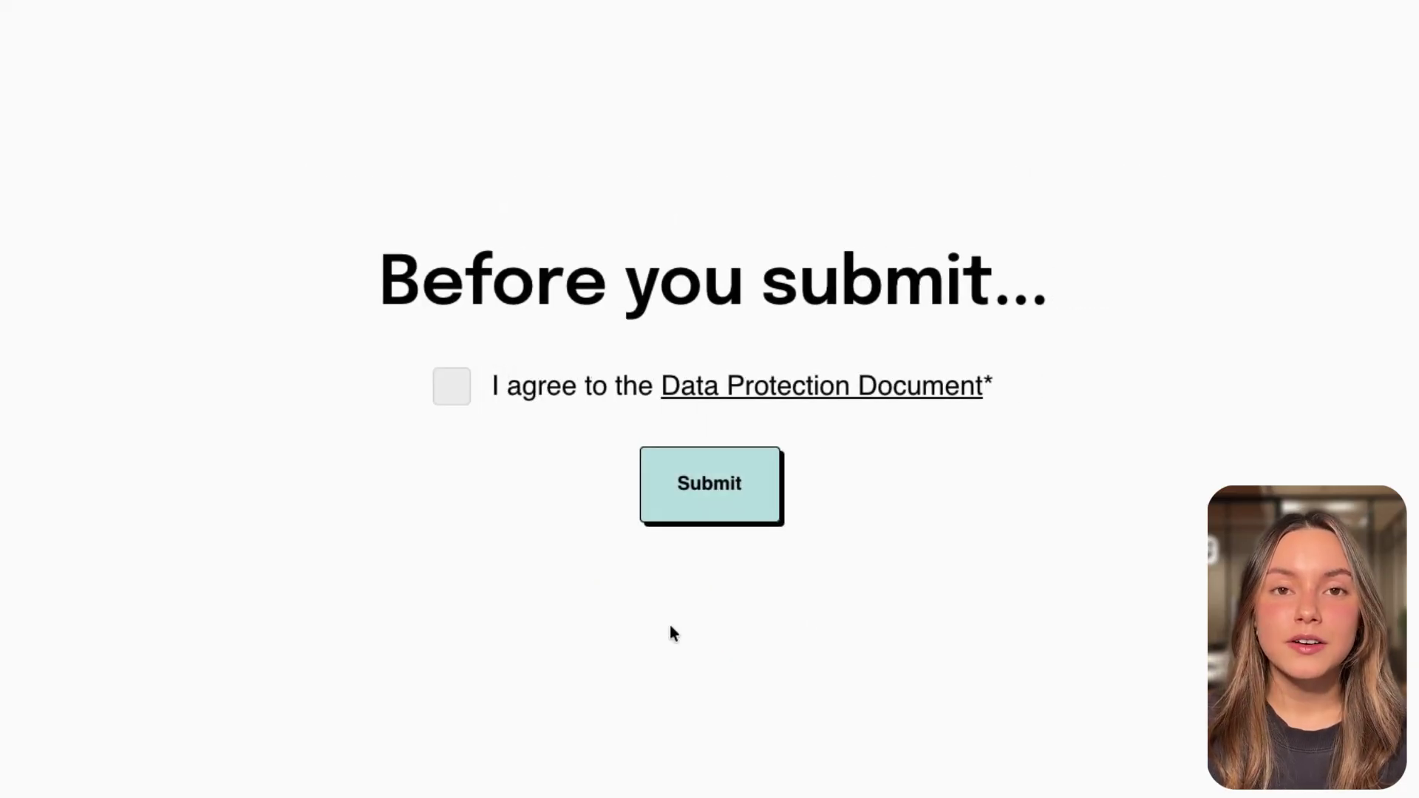
left_click(463, 384)
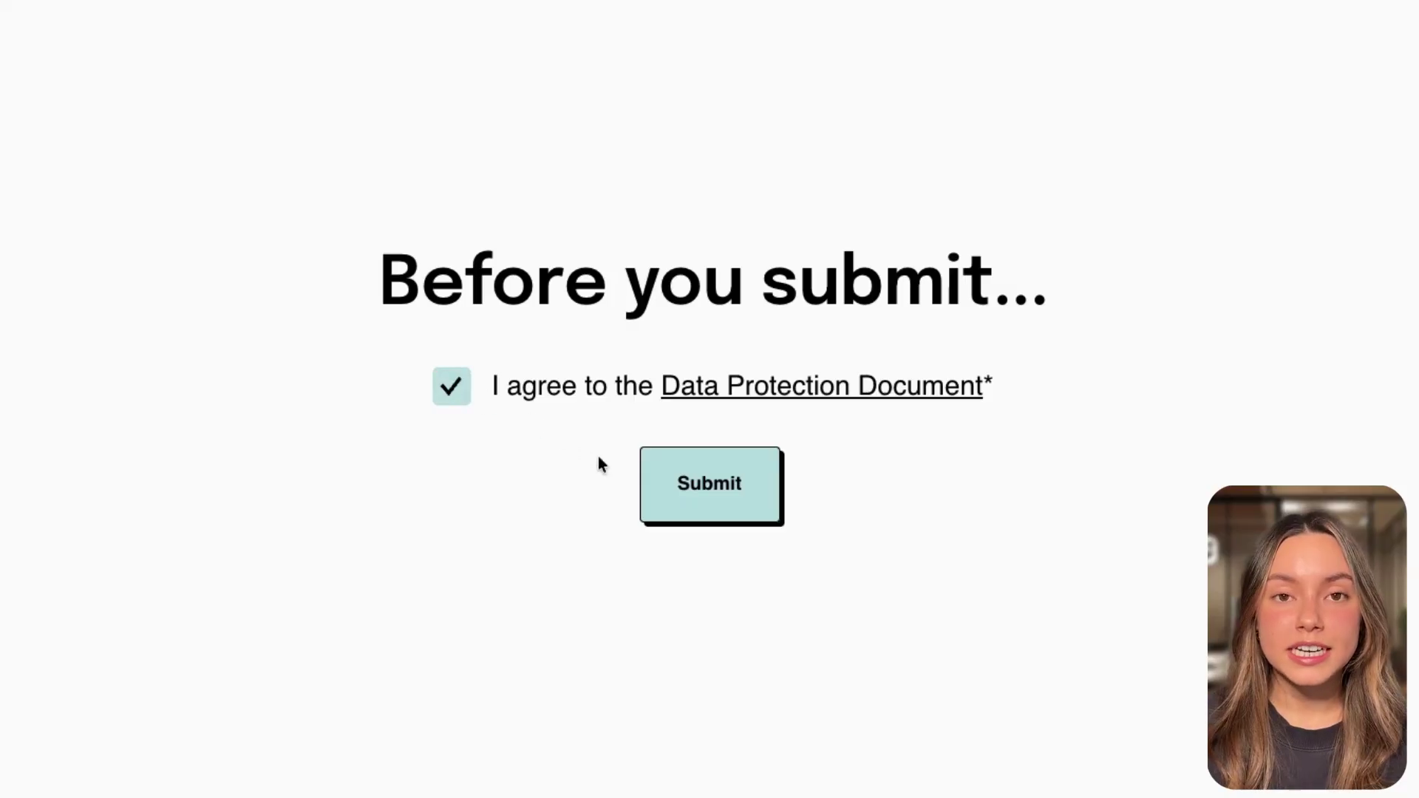
left_click(675, 500)
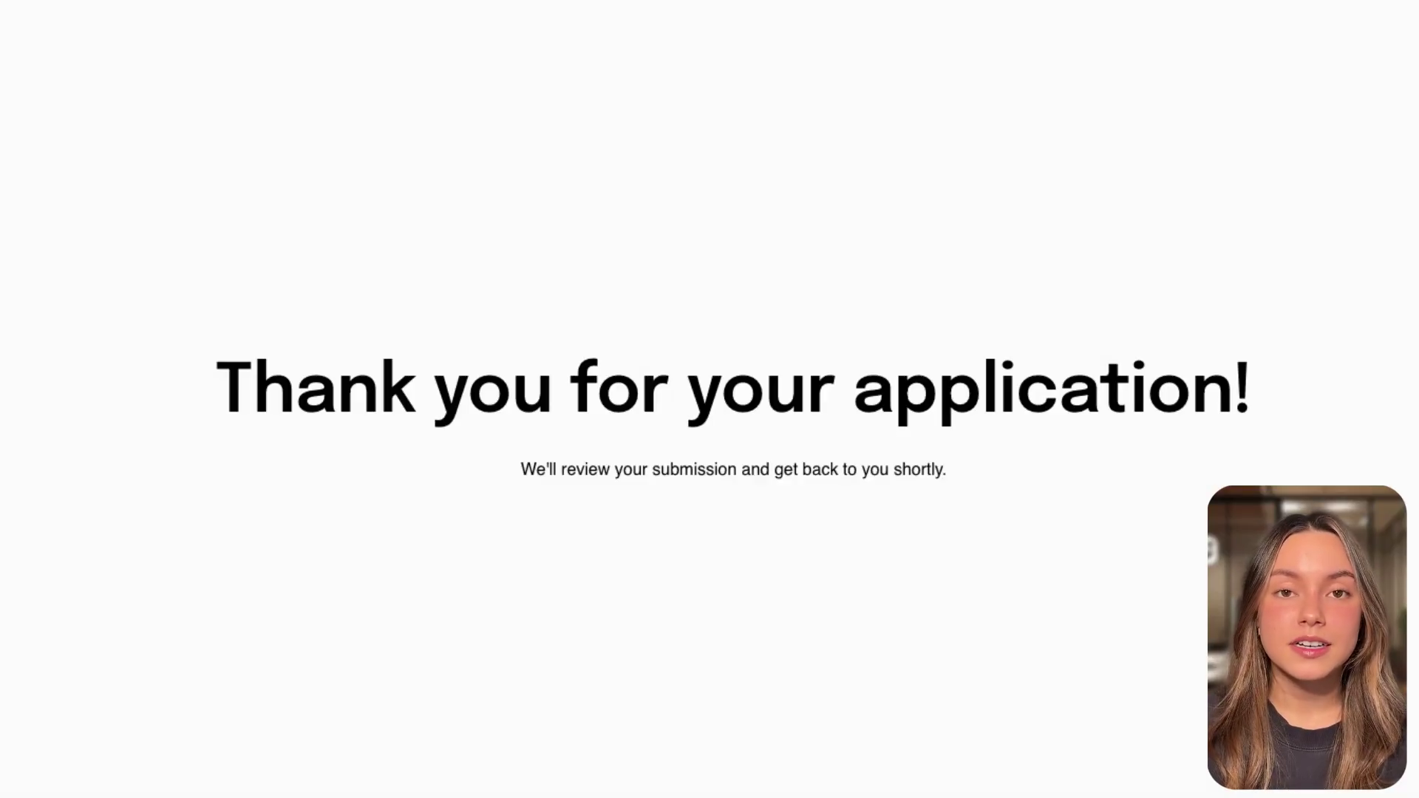